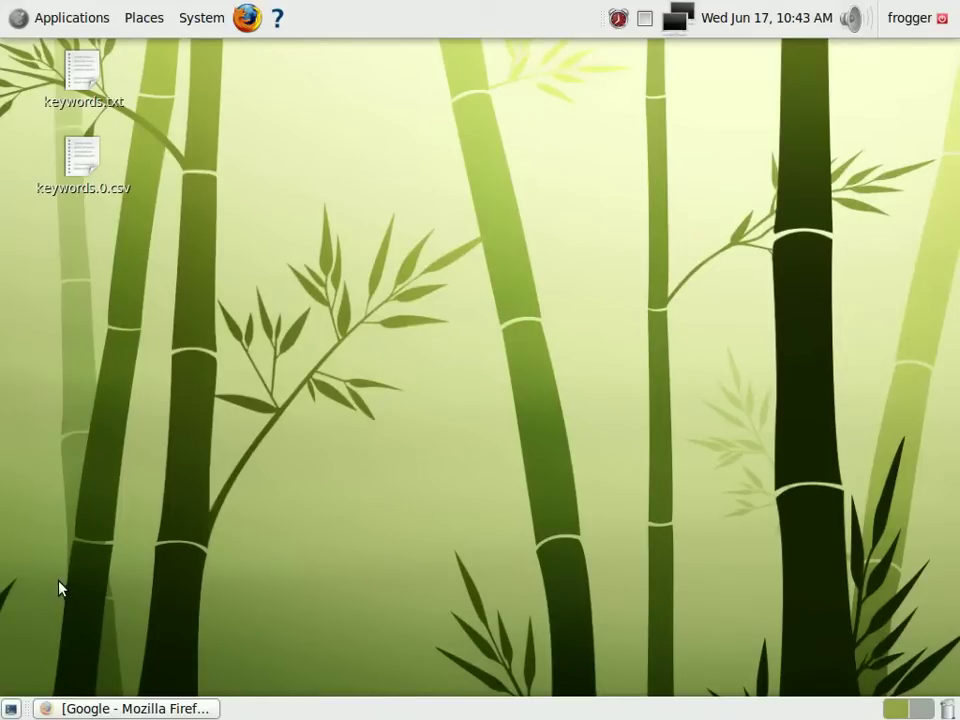
Switch to Firefox and bring up the Google AdWords Keyword Tool results for "japanese recipes"
click(84, 710)
click(270, 142)
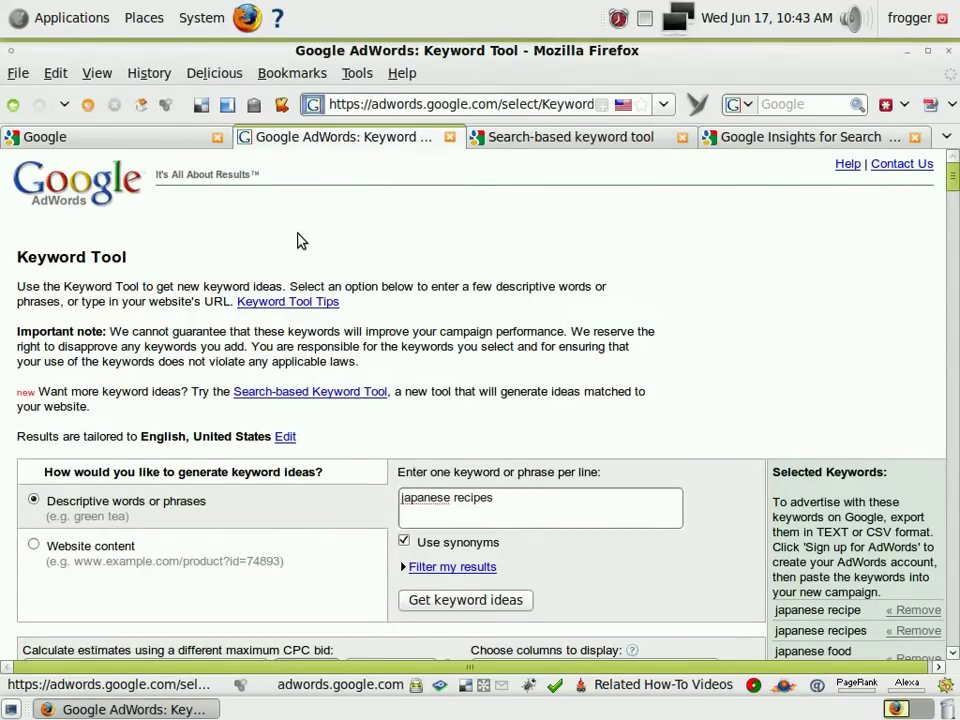
scroll(305, 253, down, 2)
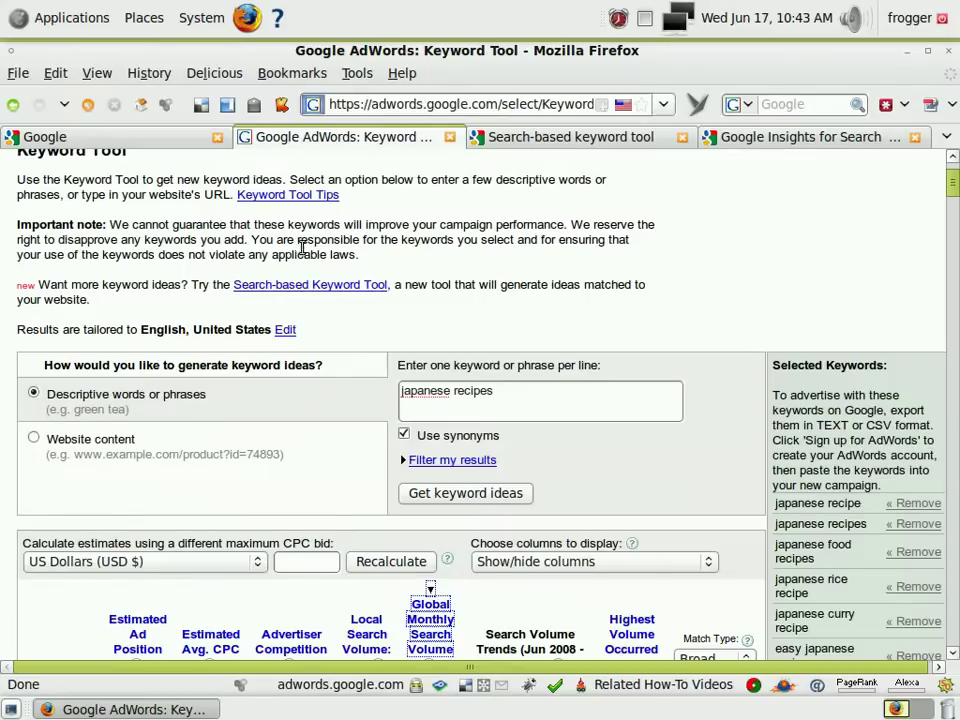
scroll(352, 413, down, 2)
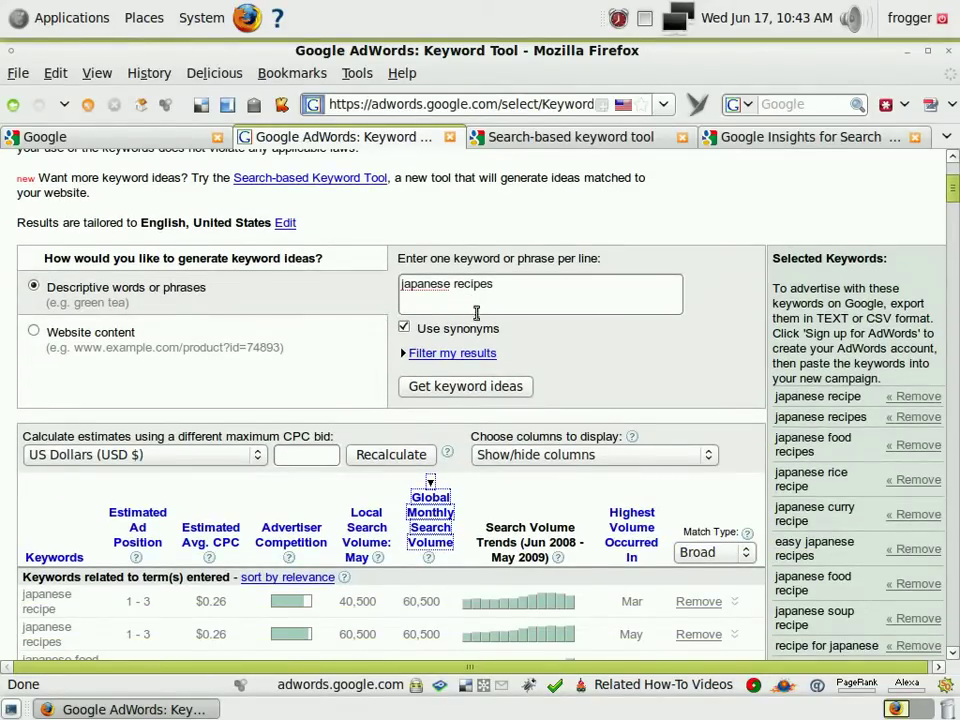
scroll(488, 315, down, 2)
scroll(5, 397, down, 3)
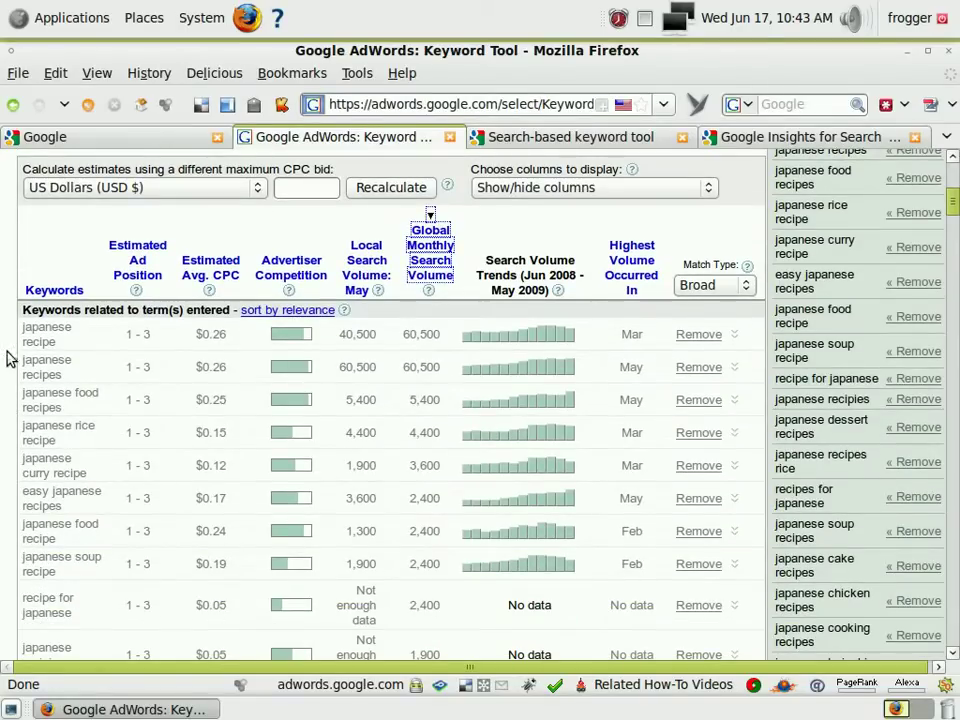
Look through the whole list of keywords related to the entered term, checking which ones are already selected
scroll(10, 360, down, 2)
scroll(9, 360, down, 2)
scroll(12, 365, up, 4)
scroll(68, 350, down, 13)
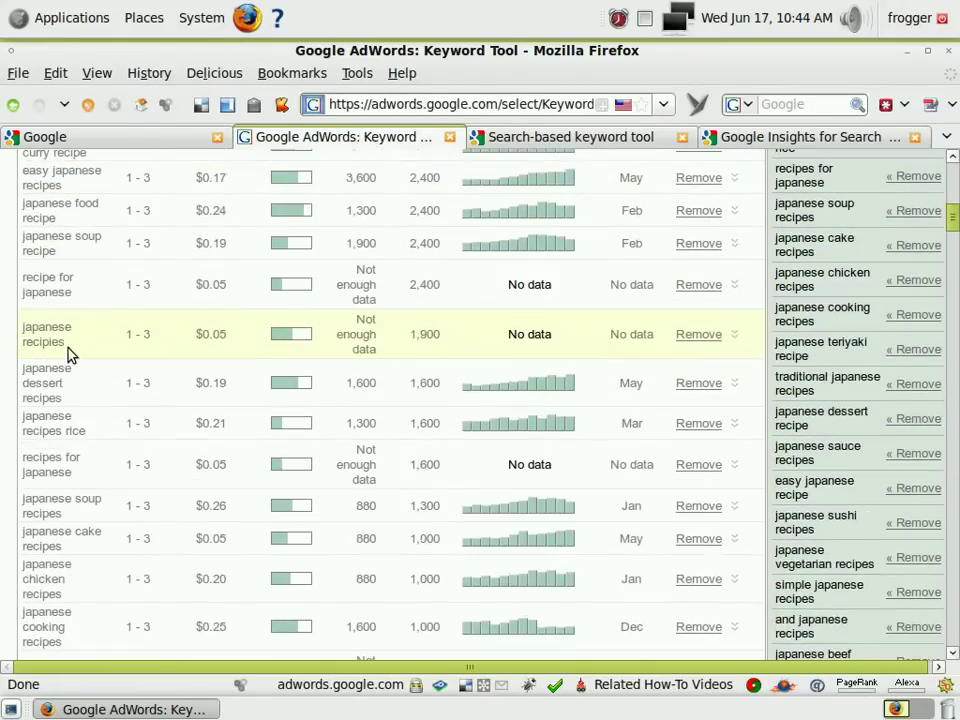
scroll(68, 352, down, 17)
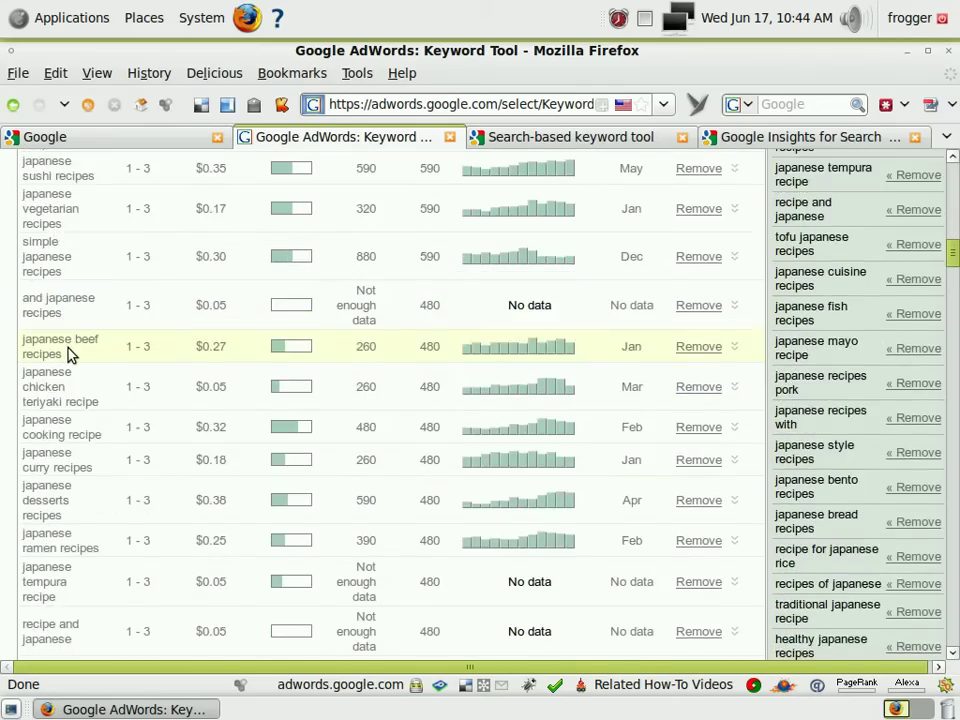
scroll(68, 352, down, 16)
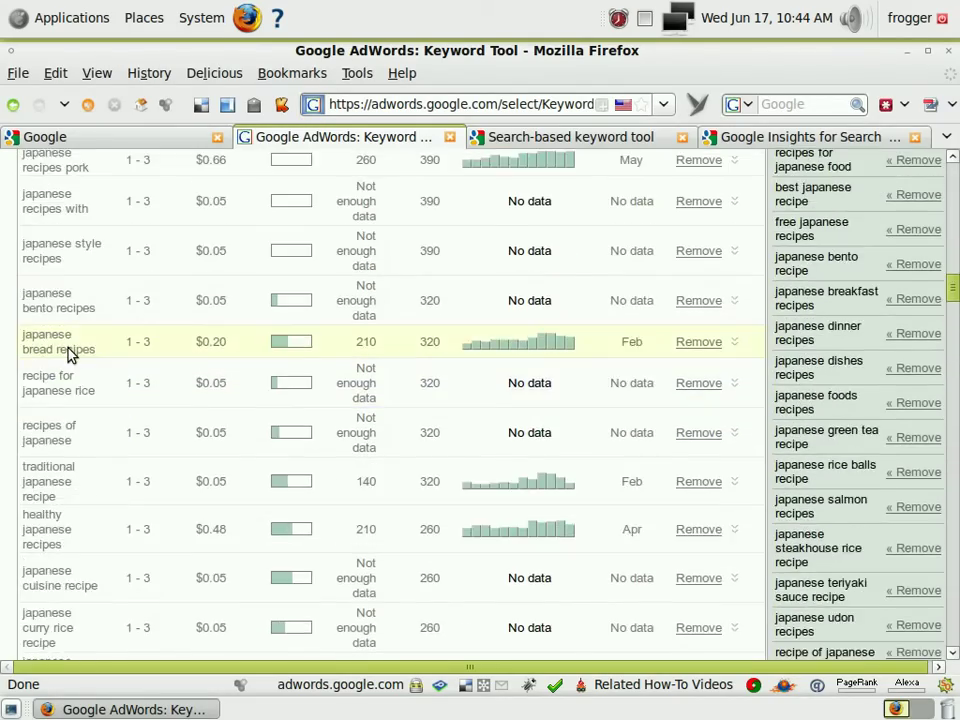
scroll(68, 353, down, 20)
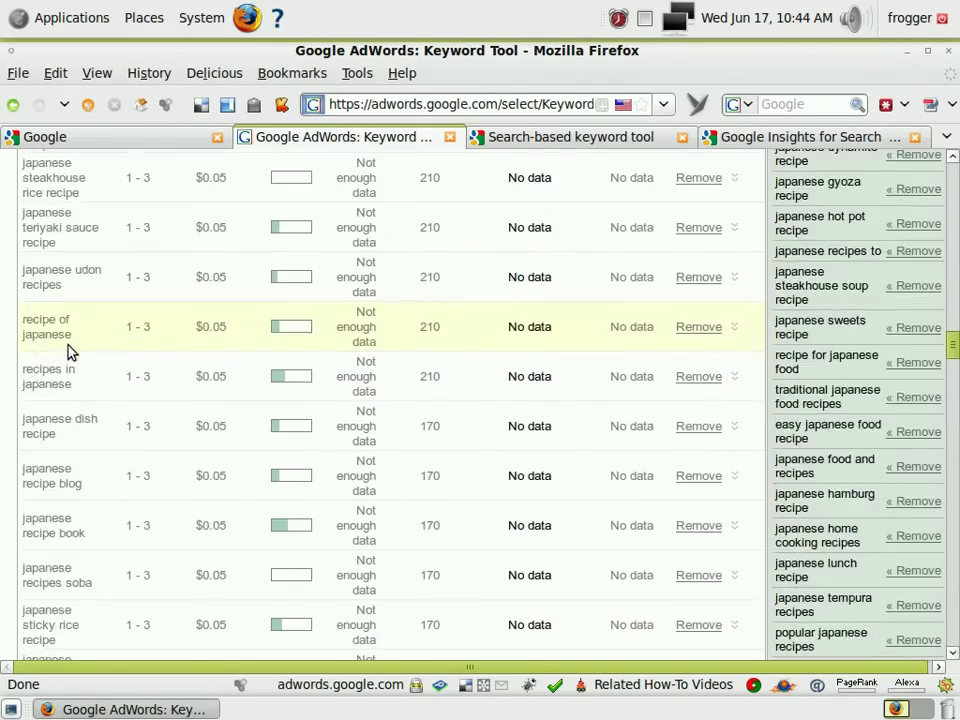
scroll(68, 352, down, 20)
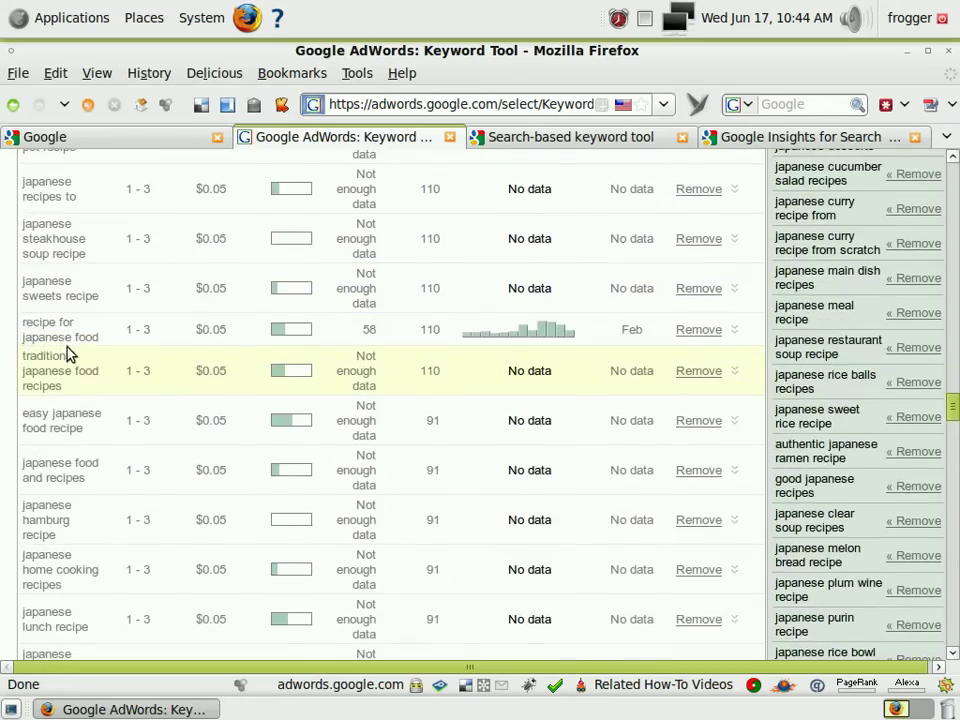
scroll(68, 352, down, 20)
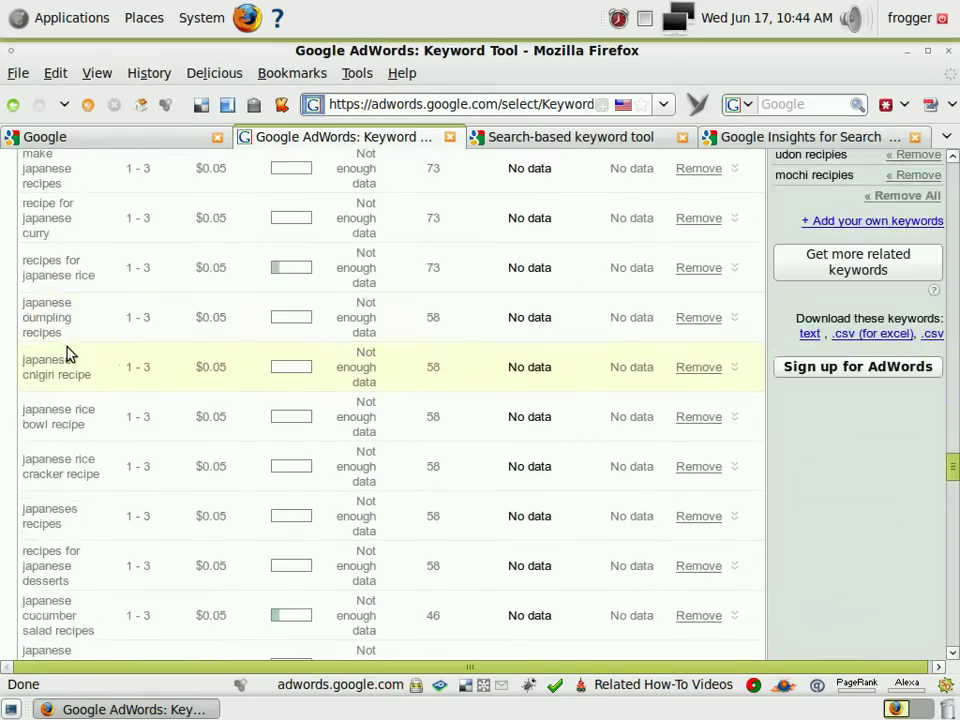
scroll(68, 353, down, 15)
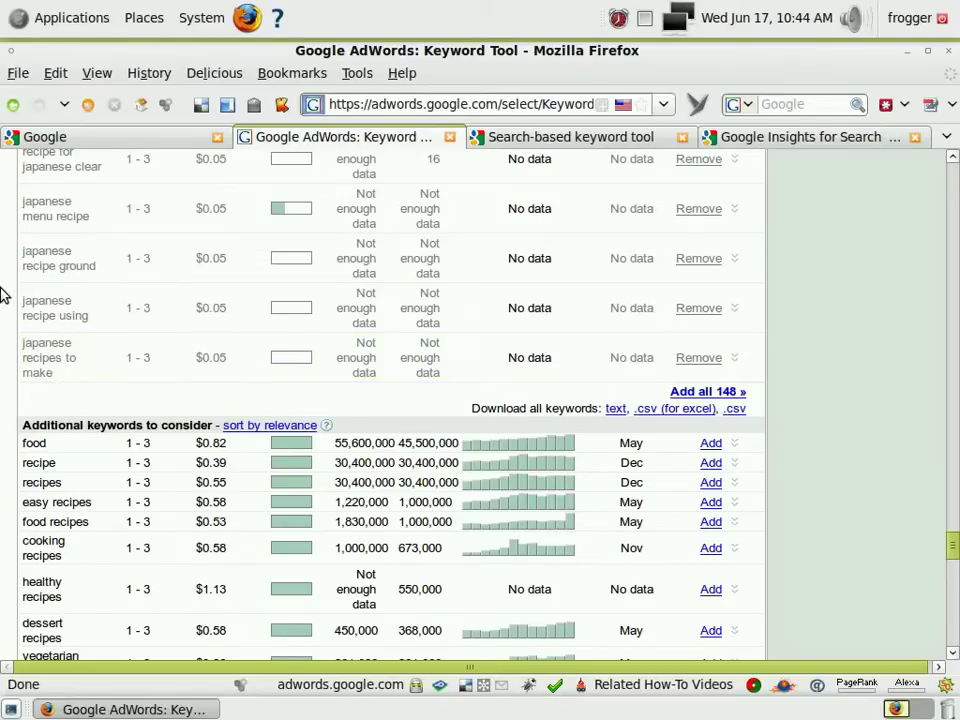
Examine the additional keywords to consider and compare them with the keywords related to the entered term
scroll(5, 309, down, 3)
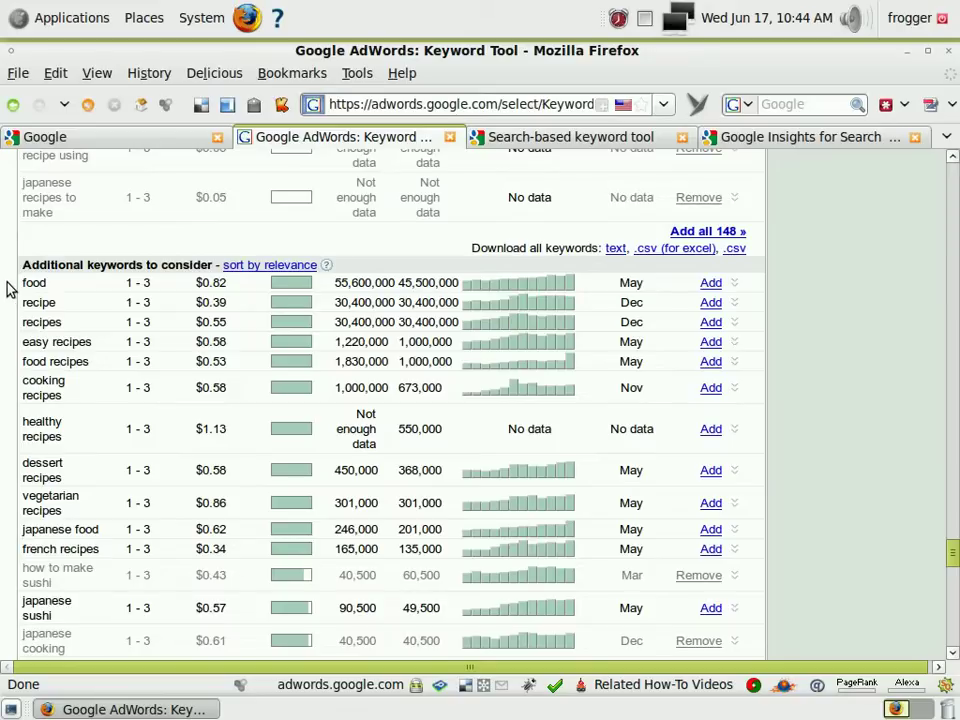
scroll(8, 292, down, 1)
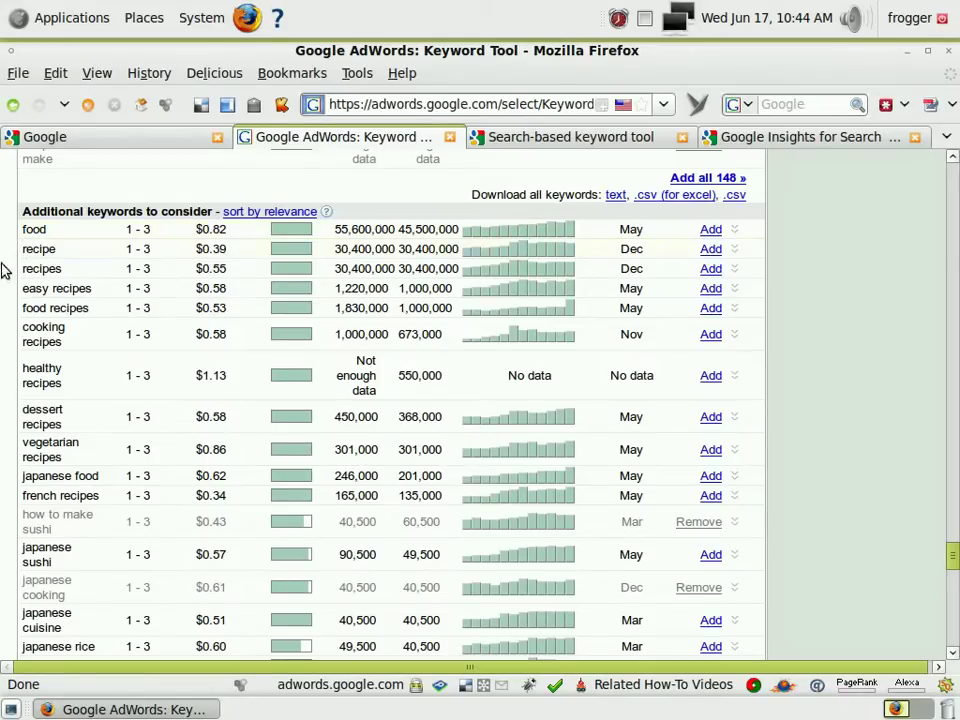
scroll(5, 270, up, 11)
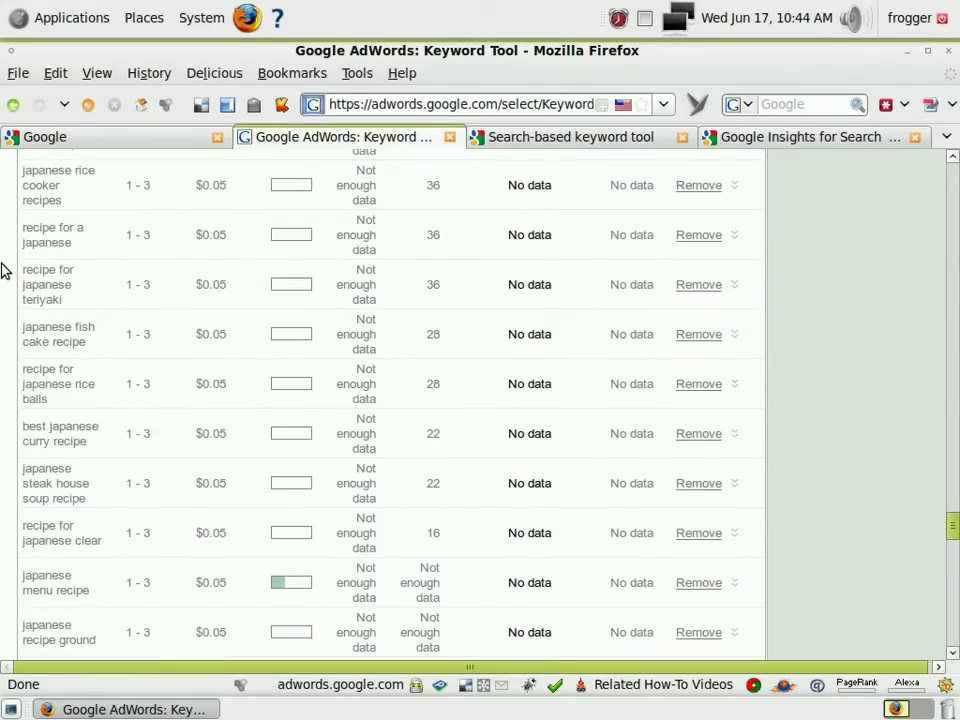
scroll(5, 270, down, 11)
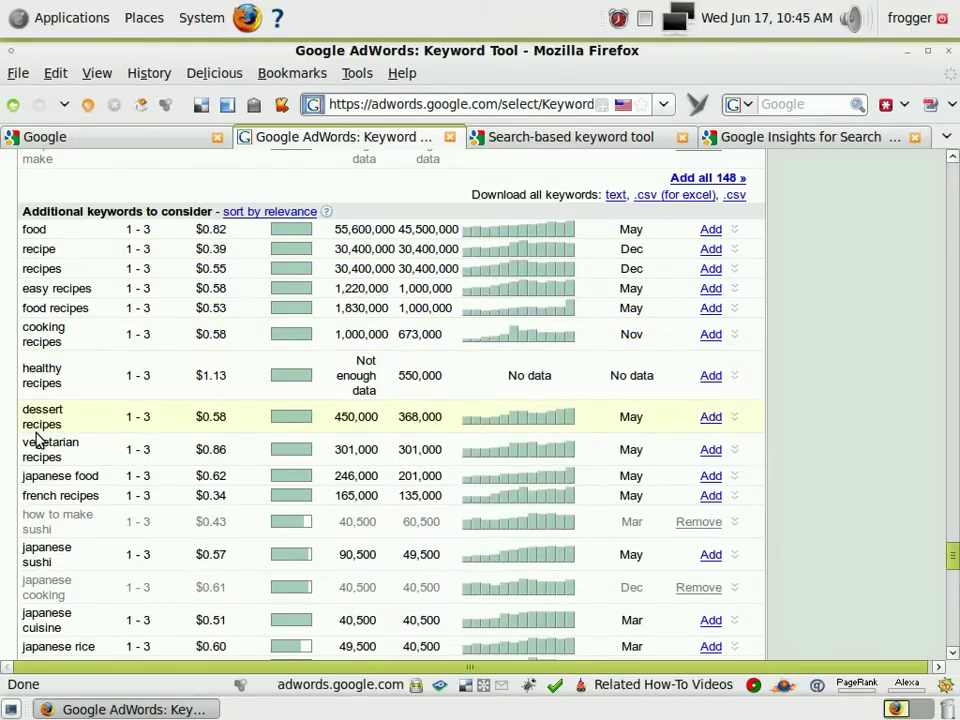
scroll(36, 439, down, 2)
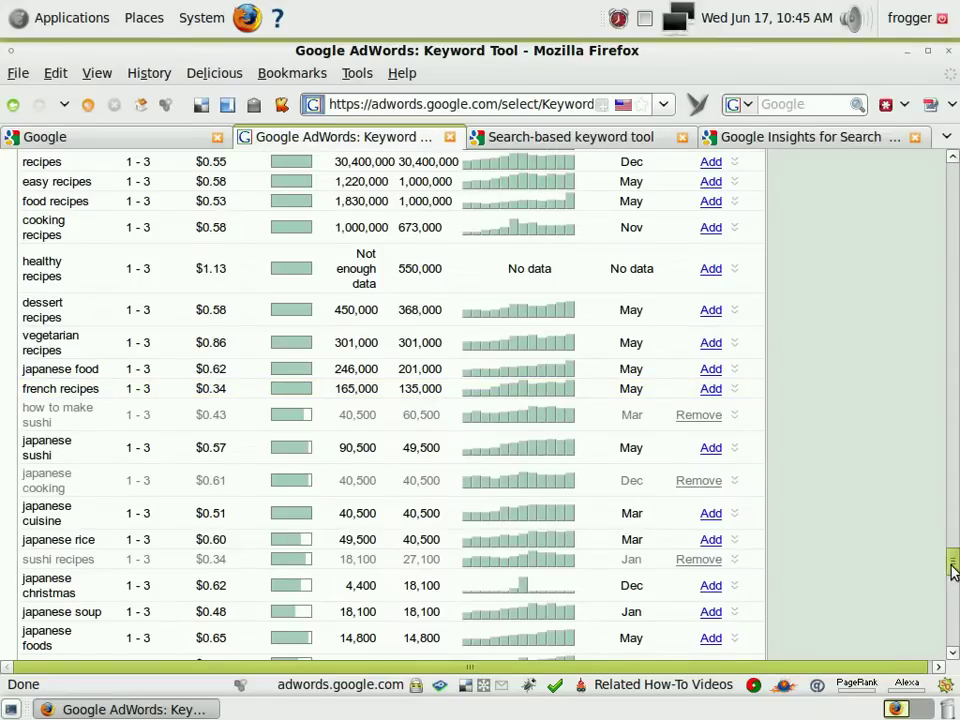
drag(954, 568, 954, 200)
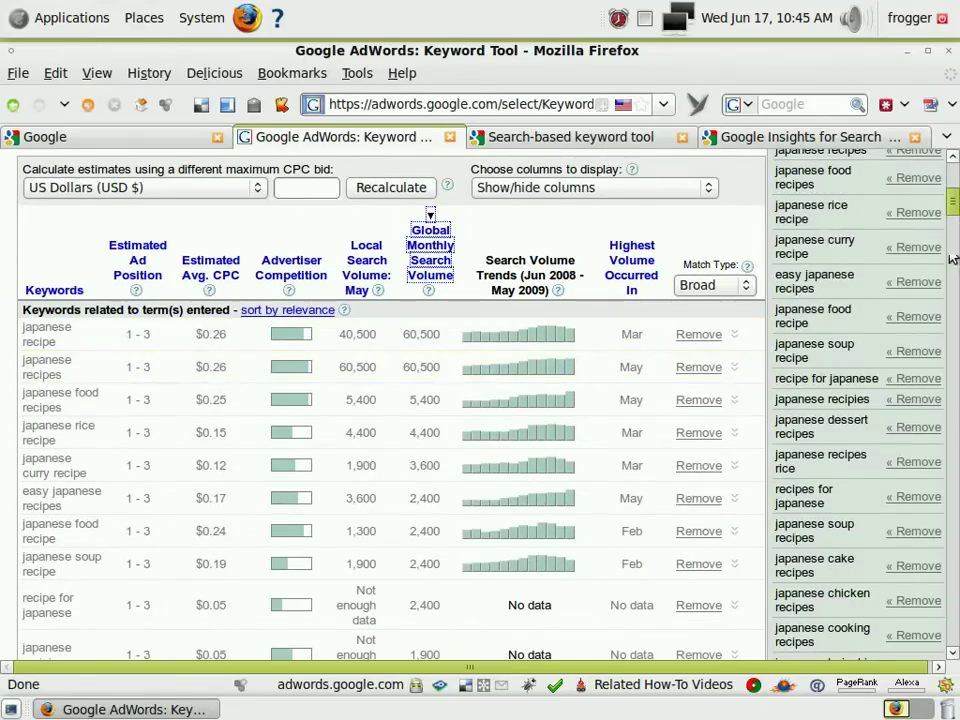
Remove "how to make sushi" from the selected keywords in the additional keywords list and add it back
drag(952, 210, 955, 563)
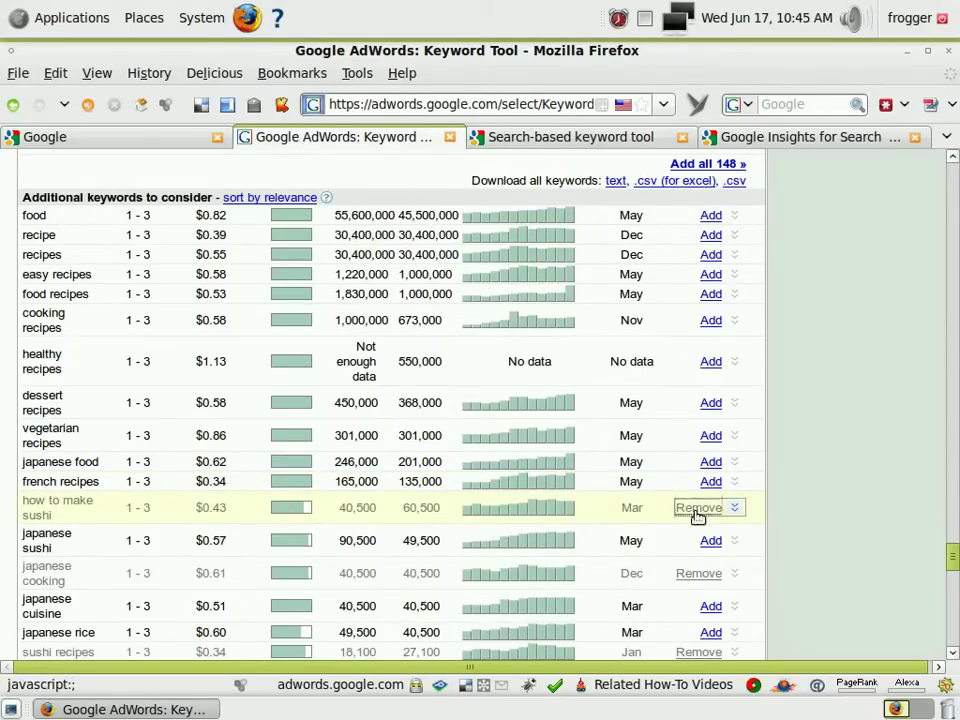
click(698, 512)
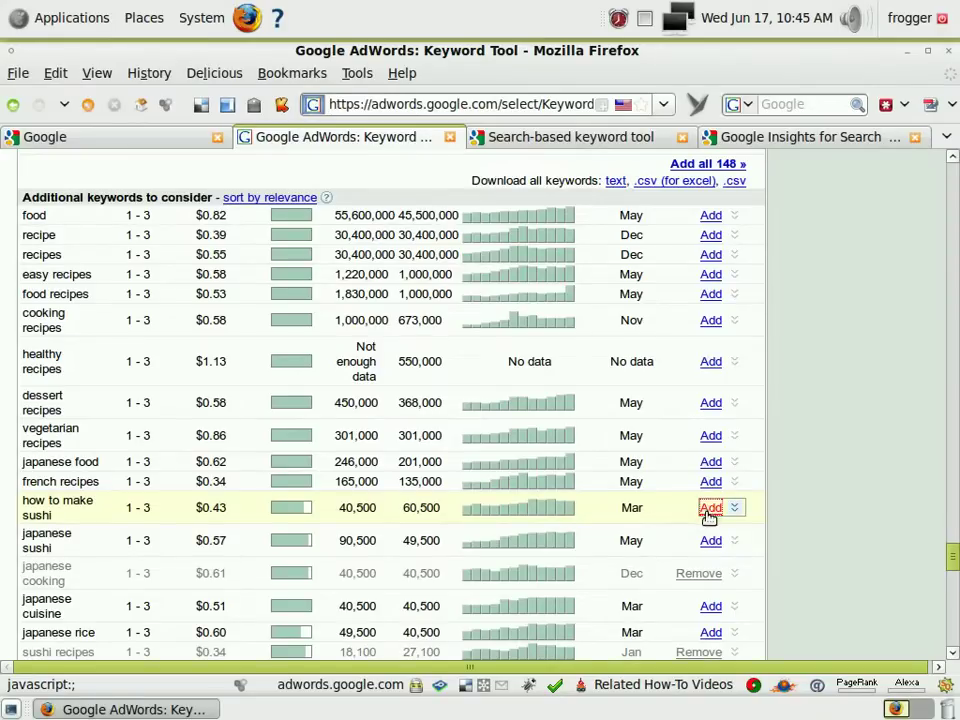
click(709, 510)
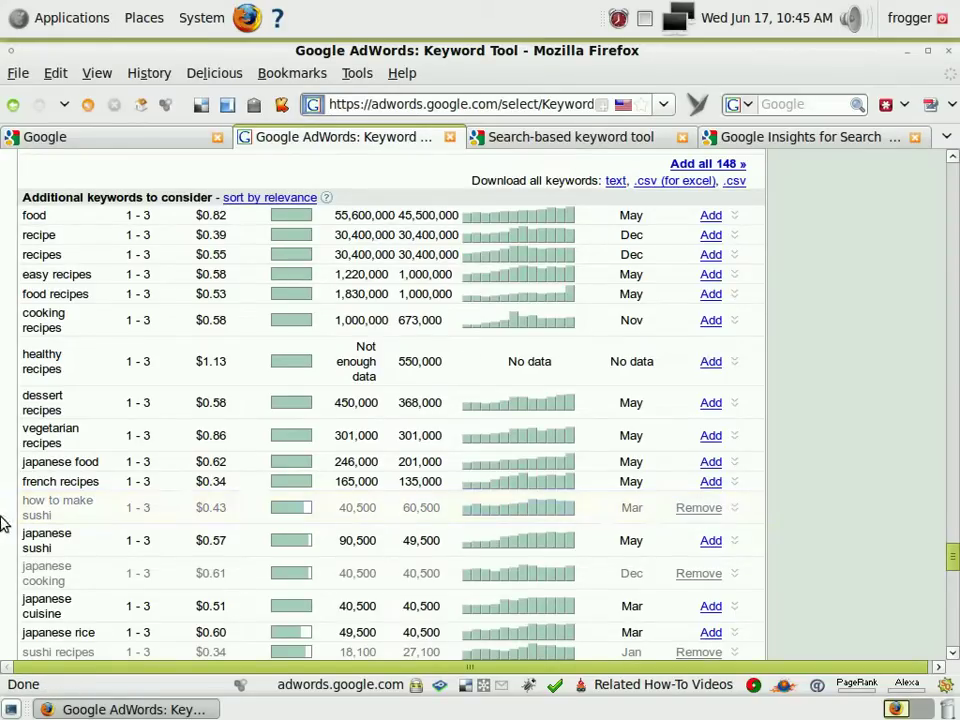
Read through the rest of the additional keywords, noting which cooking and recipe terms are already selected
scroll(3, 505, down, 1)
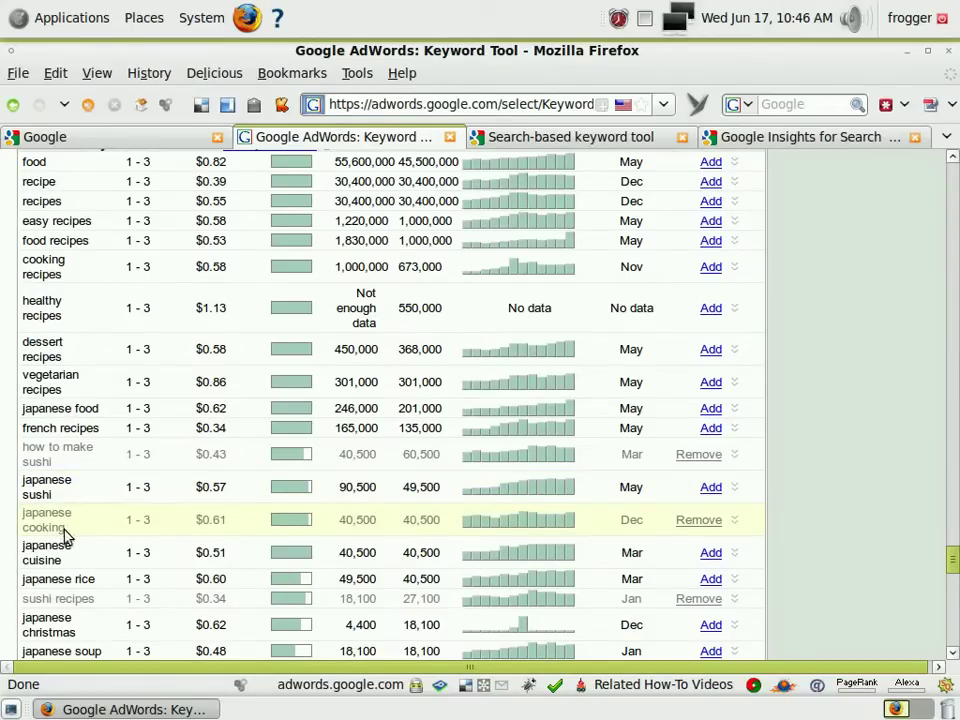
scroll(65, 535, down, 1)
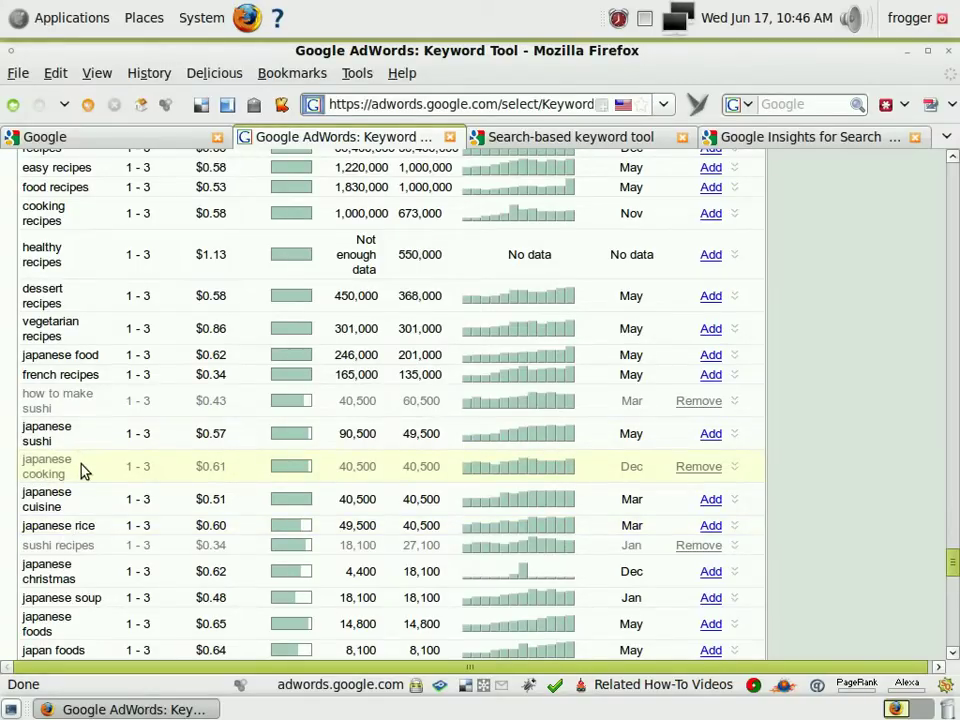
scroll(82, 470, down, 1)
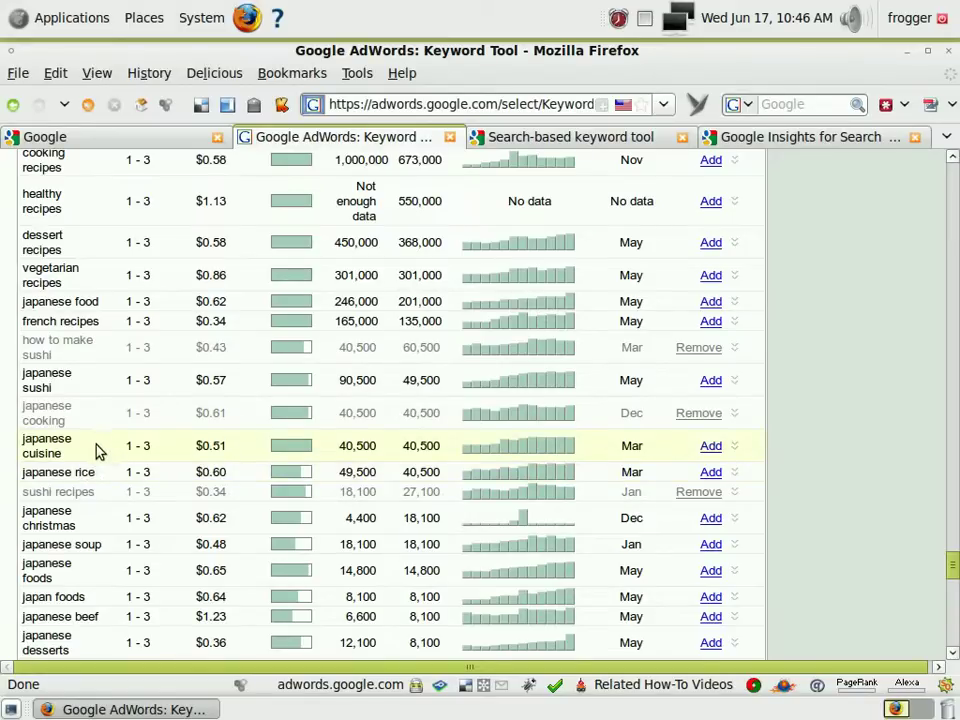
scroll(97, 450, down, 1)
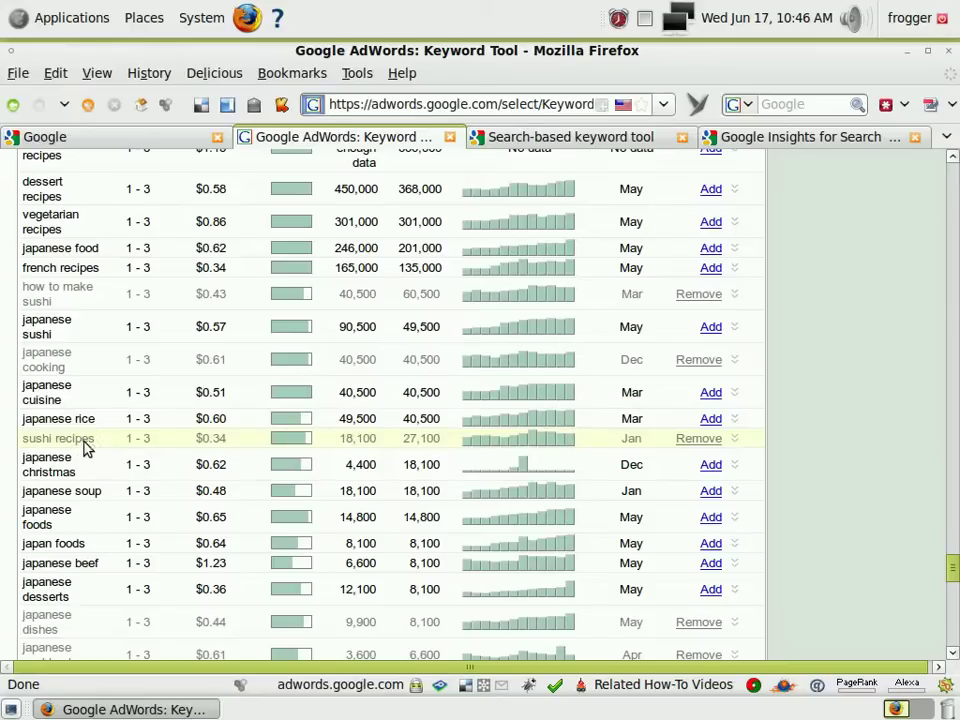
scroll(95, 450, down, 3)
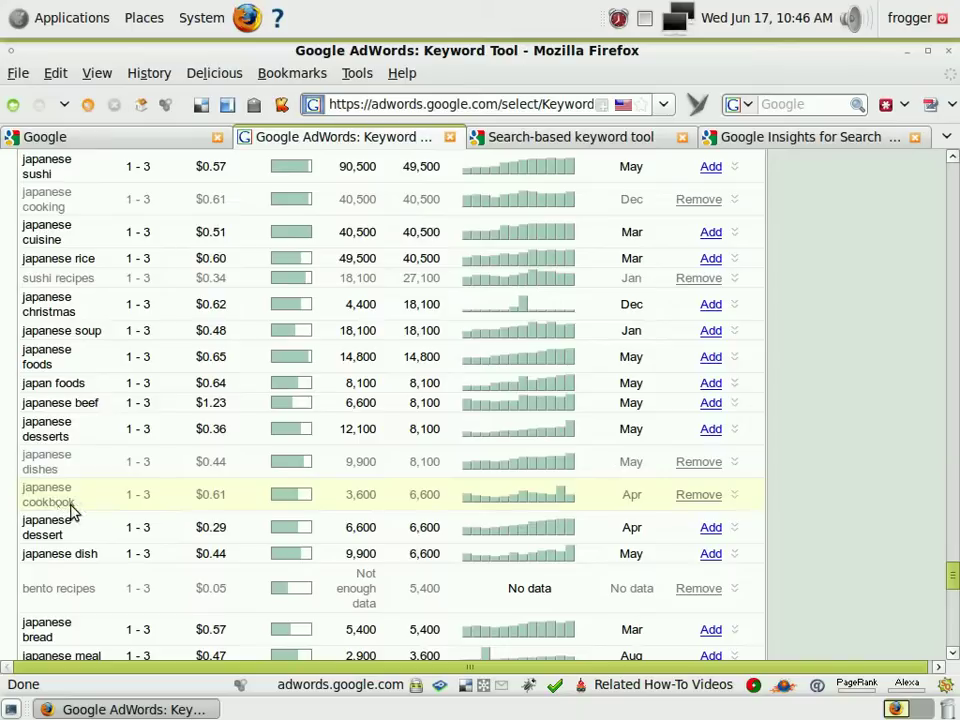
scroll(71, 512, down, 2)
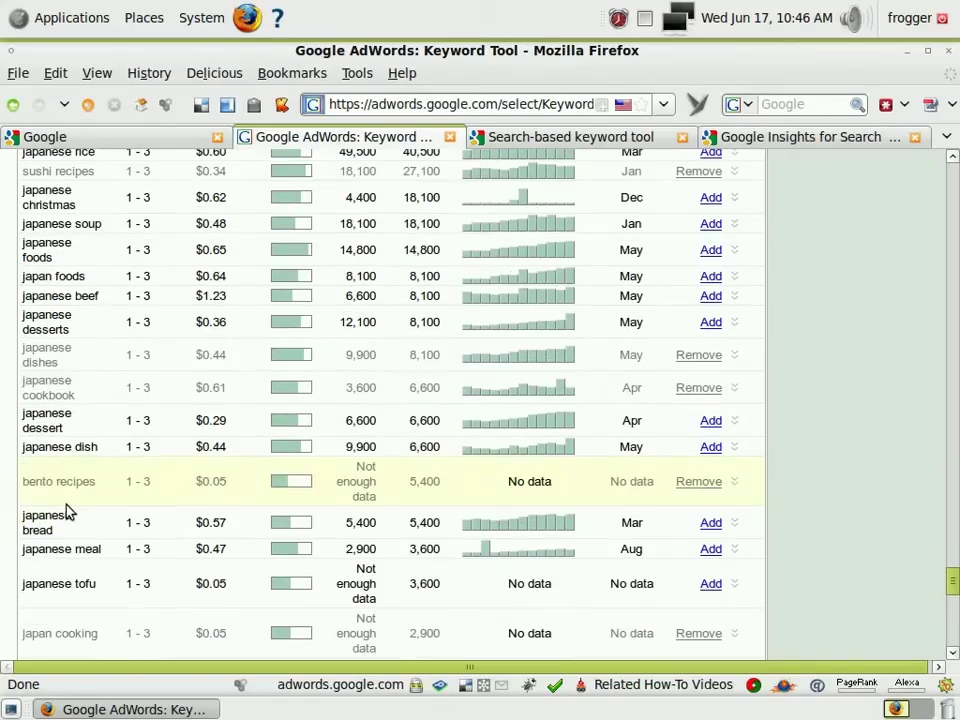
scroll(57, 490, down, 1)
scroll(57, 490, down, 2)
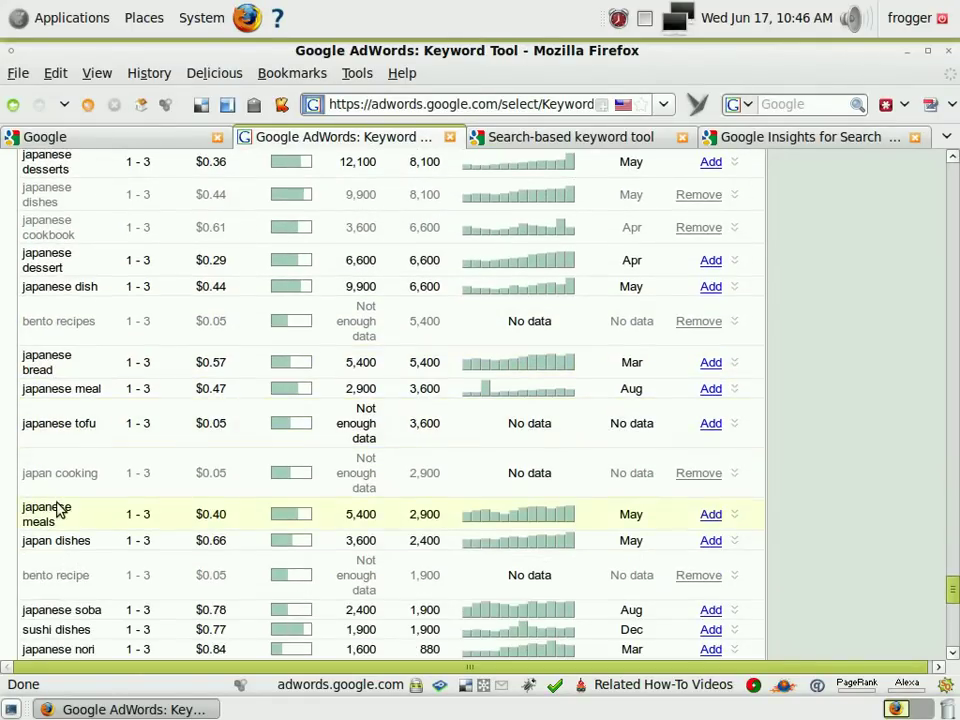
scroll(64, 490, down, 1)
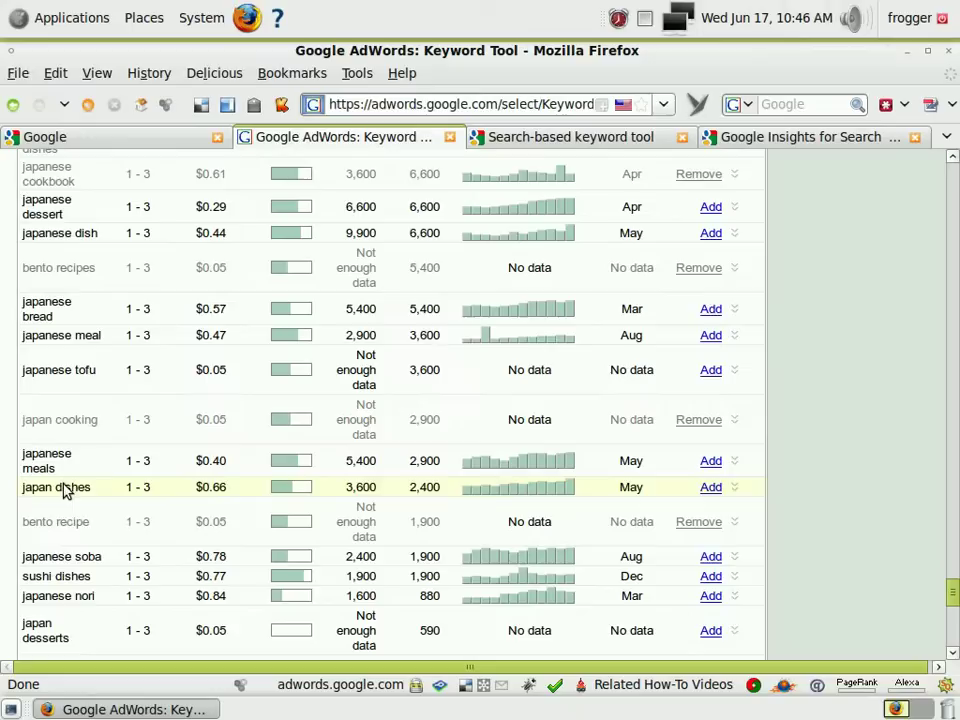
scroll(64, 523, down, 3)
scroll(79, 530, down, 2)
scroll(73, 540, down, 9)
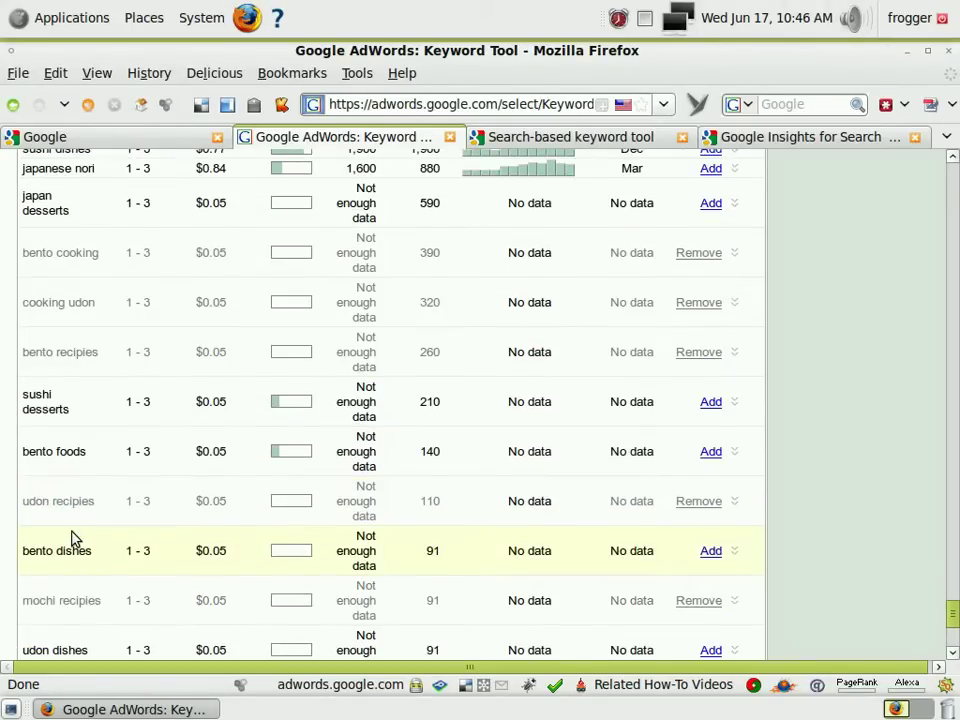
Open the Search-based Keyword Tool page and review its keyword ideas for "japanese recipes"
click(513, 143)
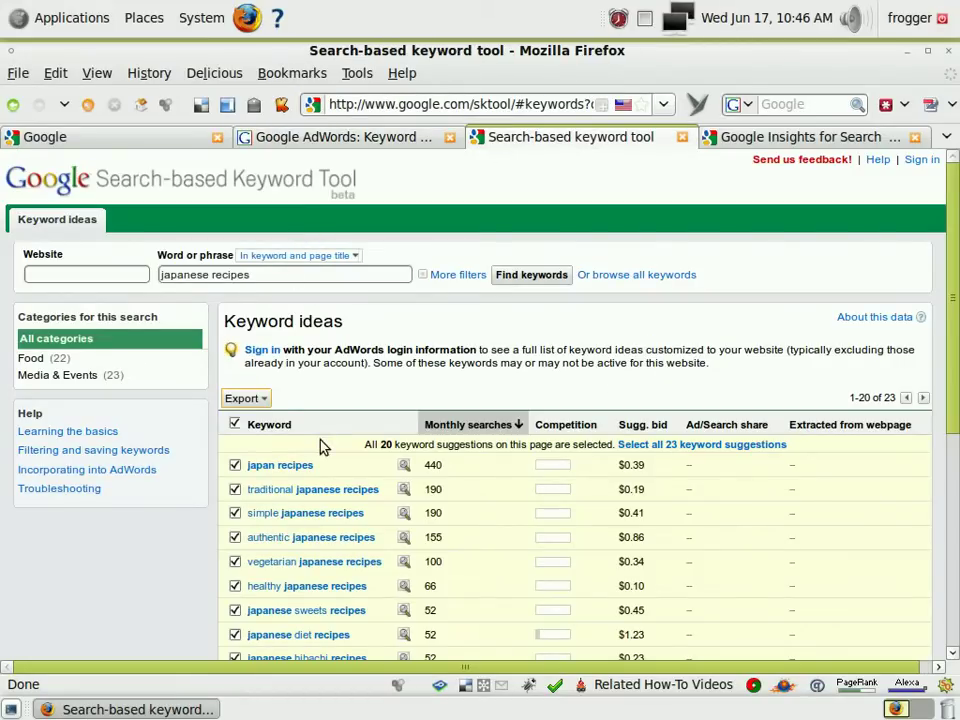
scroll(278, 255, down, 3)
scroll(278, 255, up, 2)
scroll(122, 281, up, 1)
scroll(326, 370, down, 3)
Deselect all keyword ideas on the page and select them all again
click(234, 273)
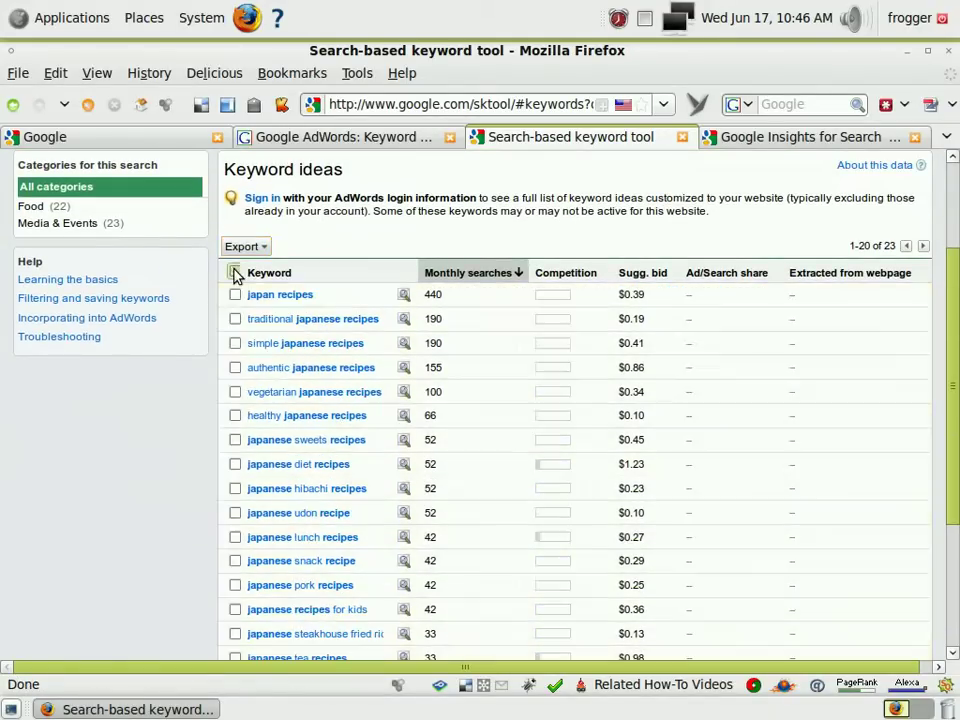
click(234, 273)
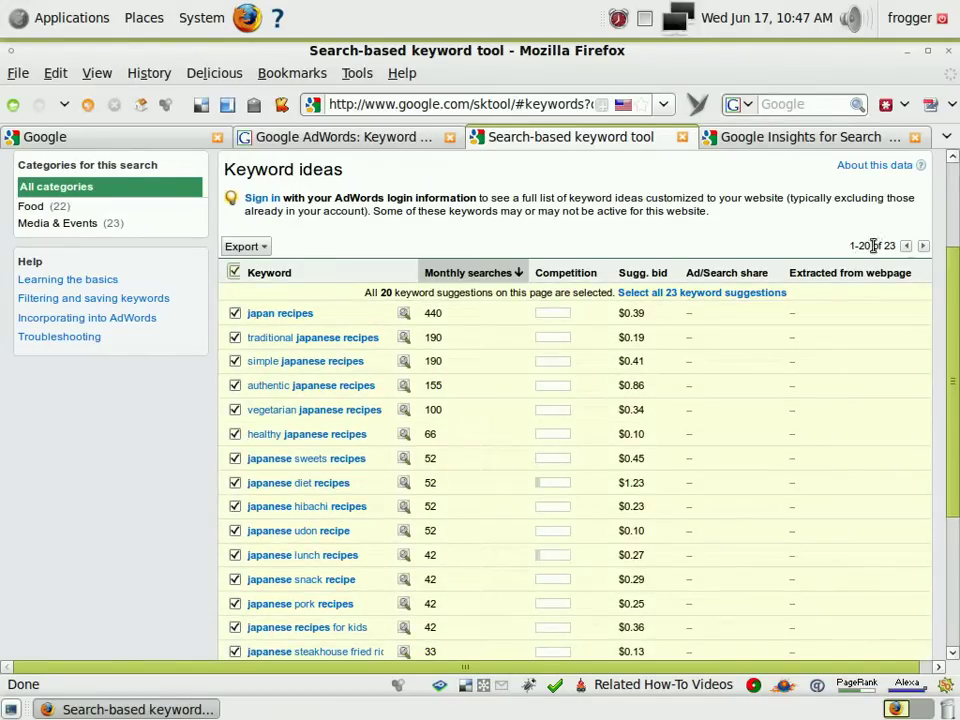
Check the export options for the keyword ideas and minimize Firefox to show the desktop
click(265, 248)
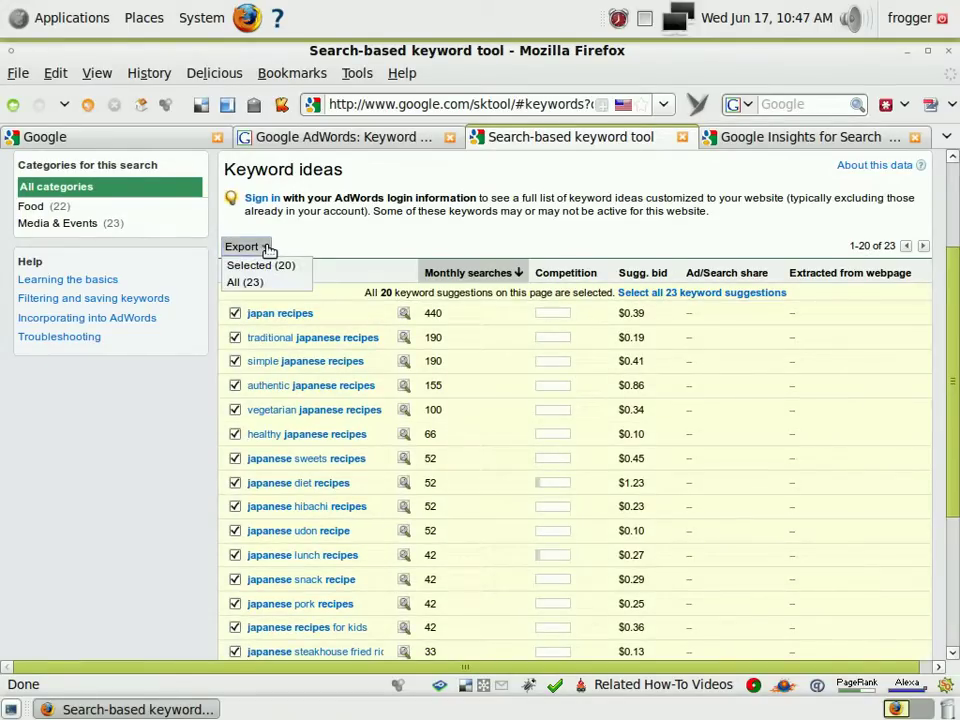
click(336, 250)
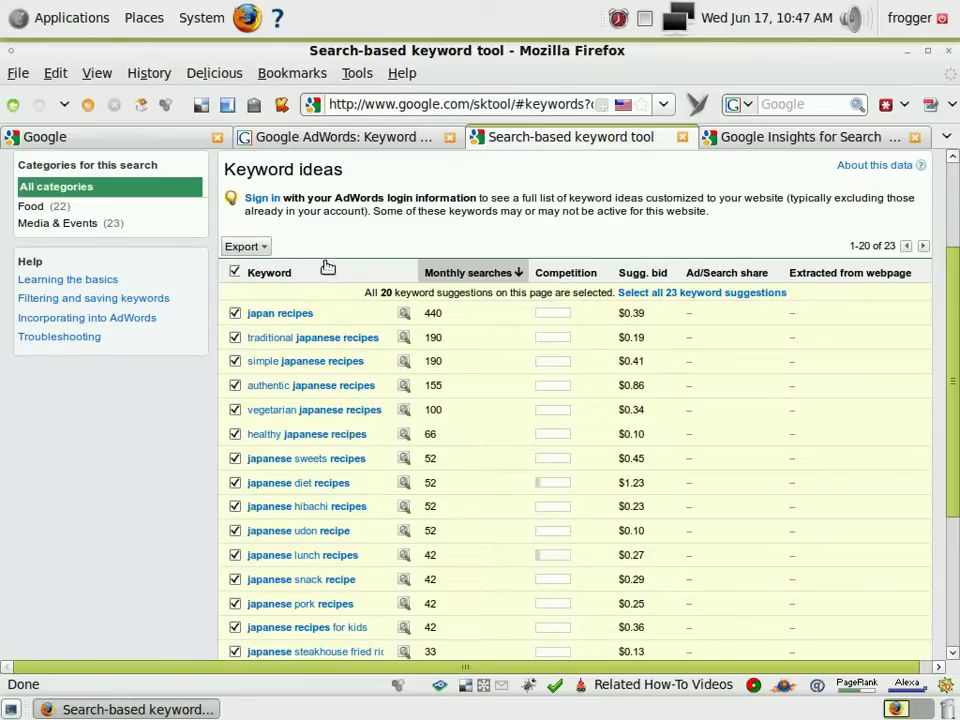
click(262, 250)
click(906, 52)
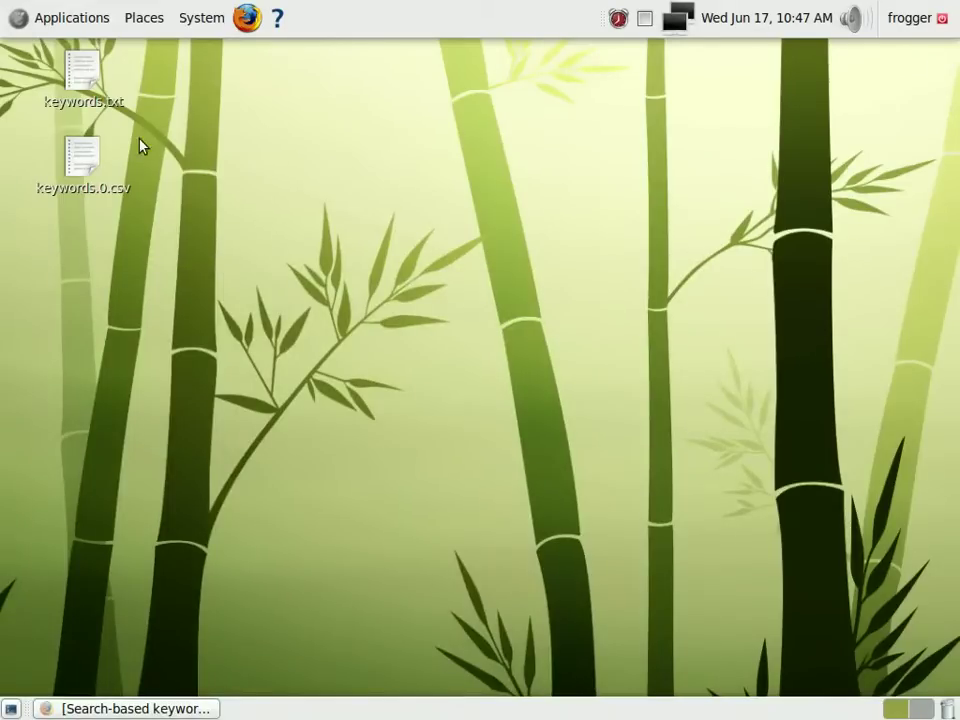
Open keywords.txt from the desktop, read through the whole keyword list, return to its beginning and minimize the file
double_click(85, 92)
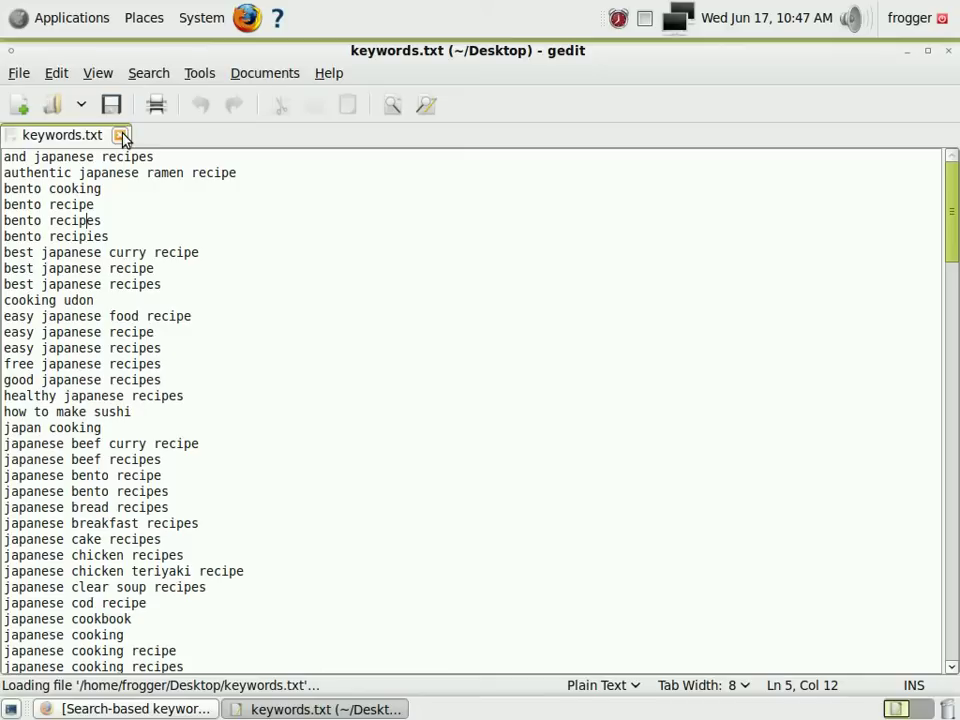
scroll(319, 270, down, 12)
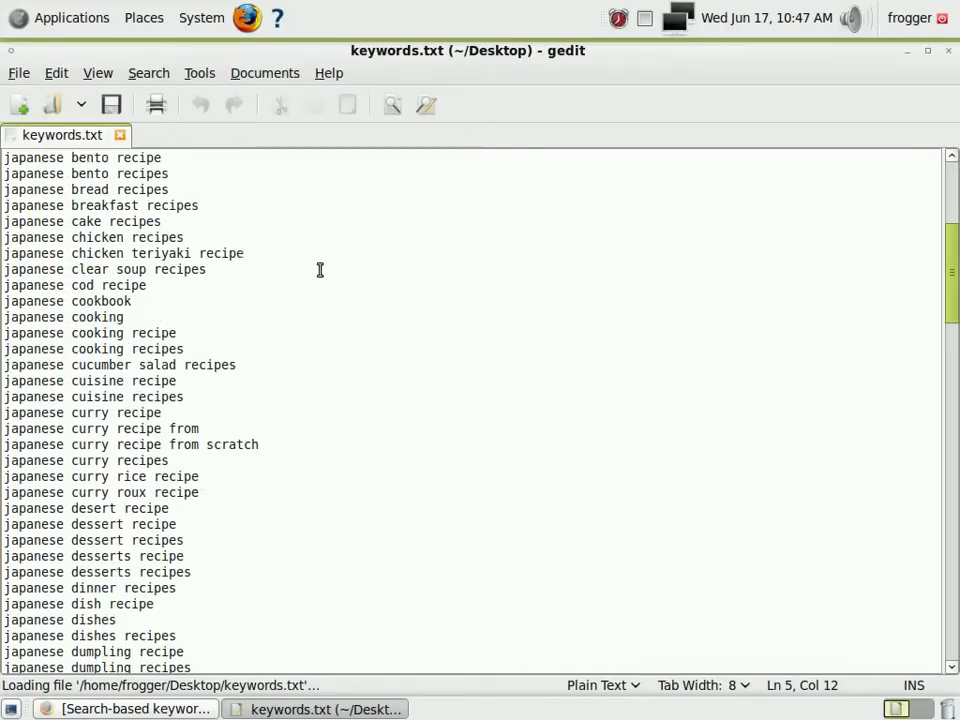
scroll(320, 273, down, 20)
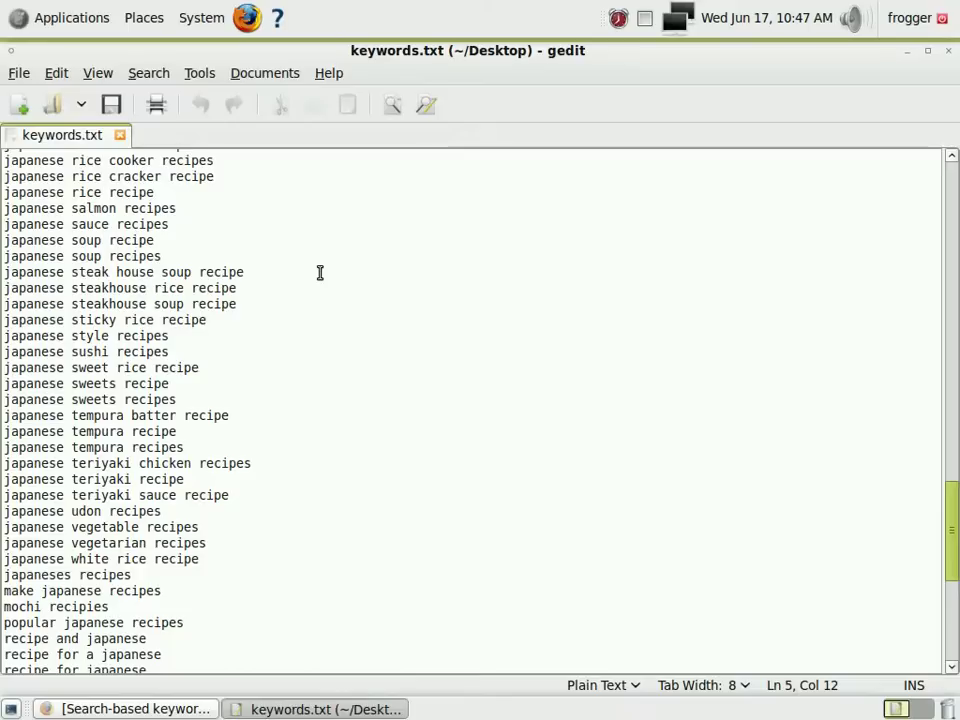
scroll(320, 272, down, 5)
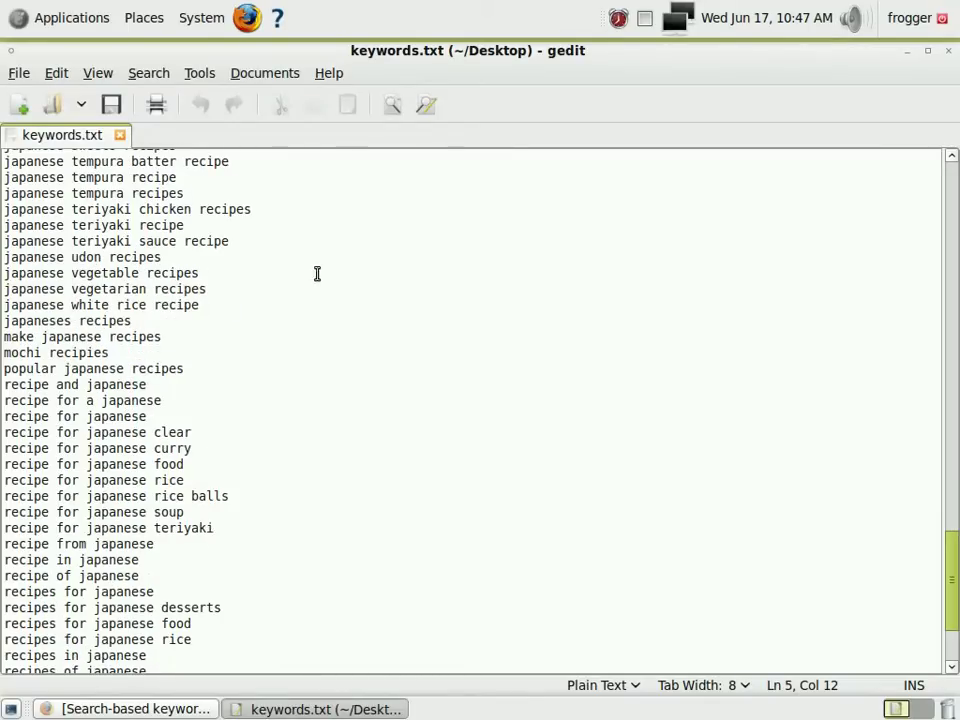
scroll(343, 229, down, 3)
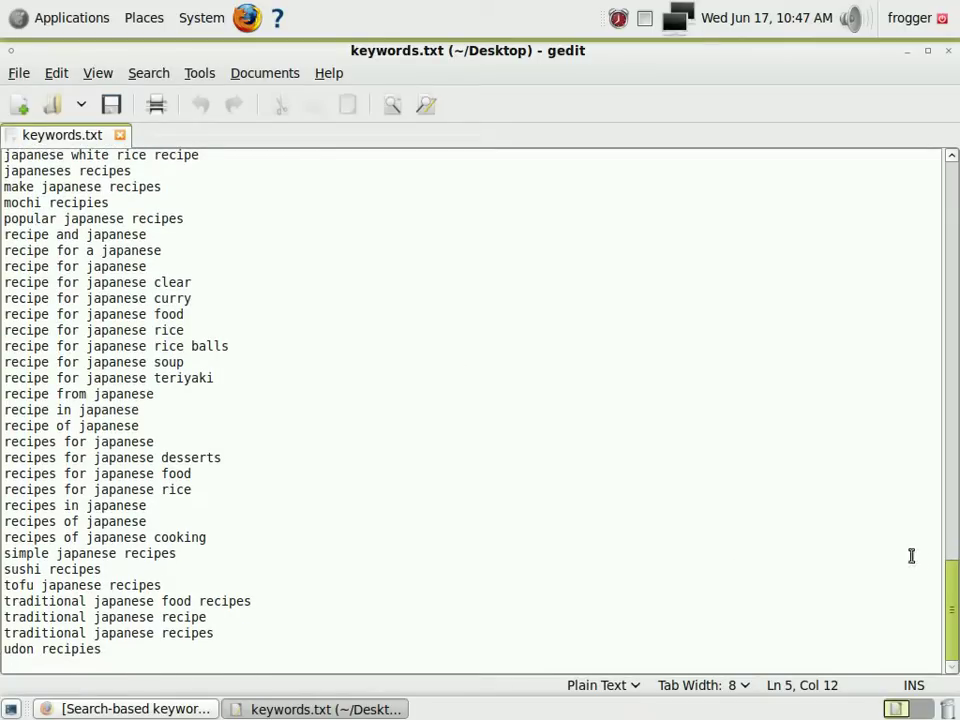
drag(952, 601, 955, 208)
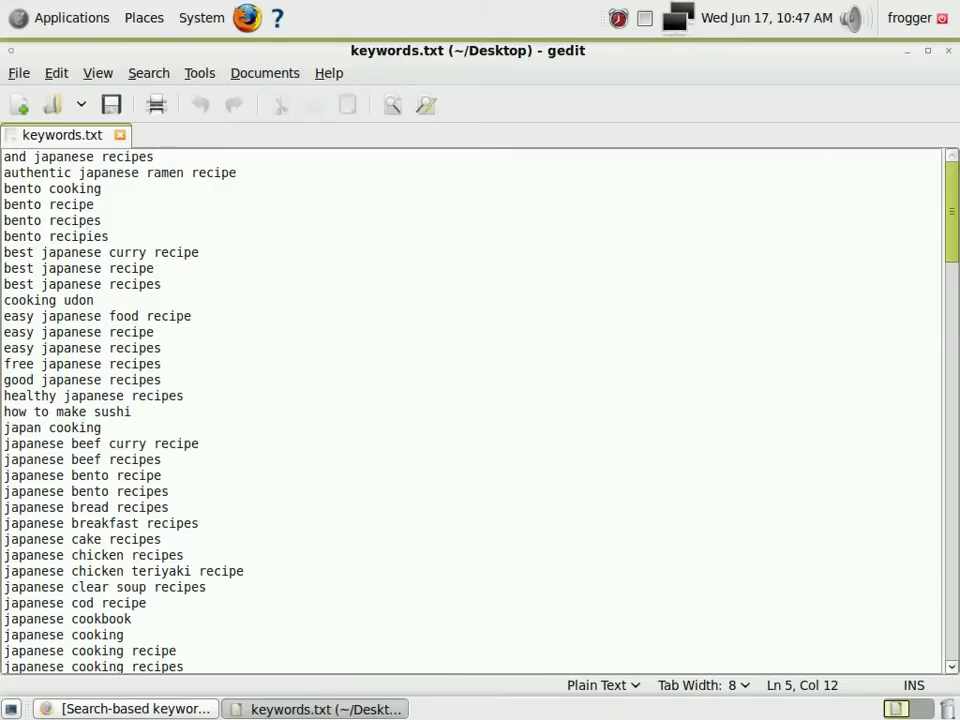
mouse_move(953, 203)
mouse_down()
mouse_move(953, 621)
mouse_move(955, 190)
mouse_up()
click(910, 58)
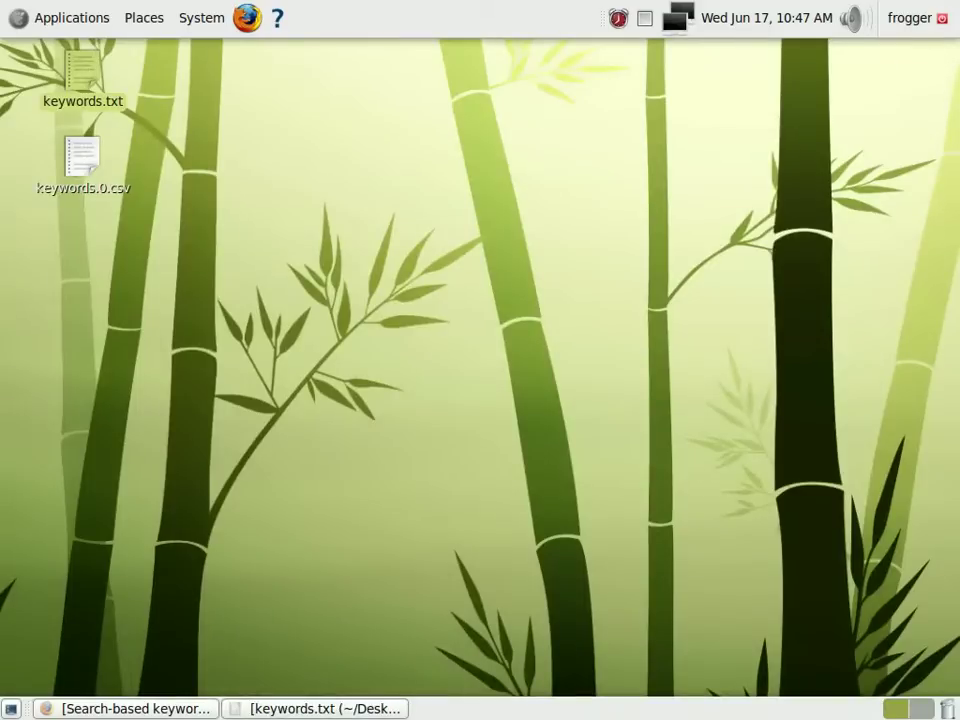
Open keywords.0.csv with the default comma-separated Unicode import, review its keyword data and close the spreadsheet
click(84, 156)
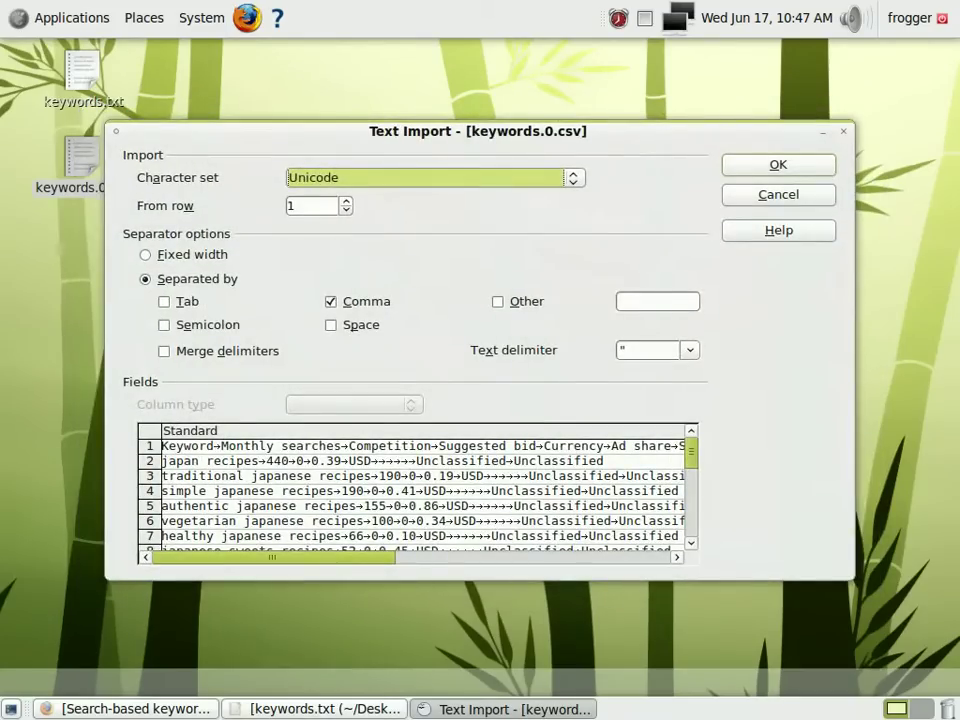
click(738, 172)
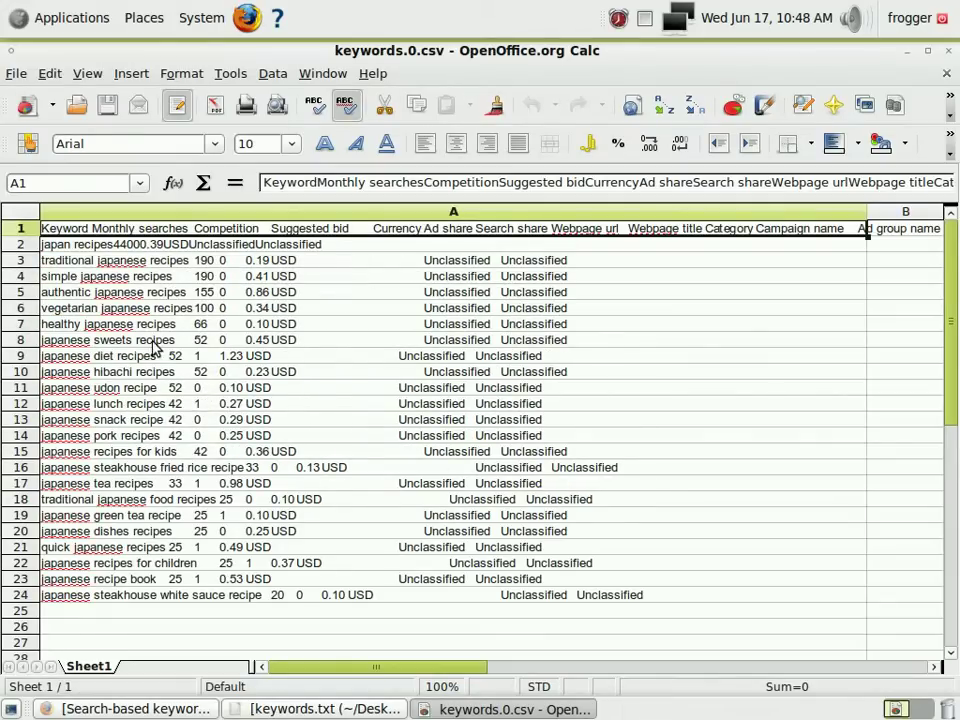
click(950, 51)
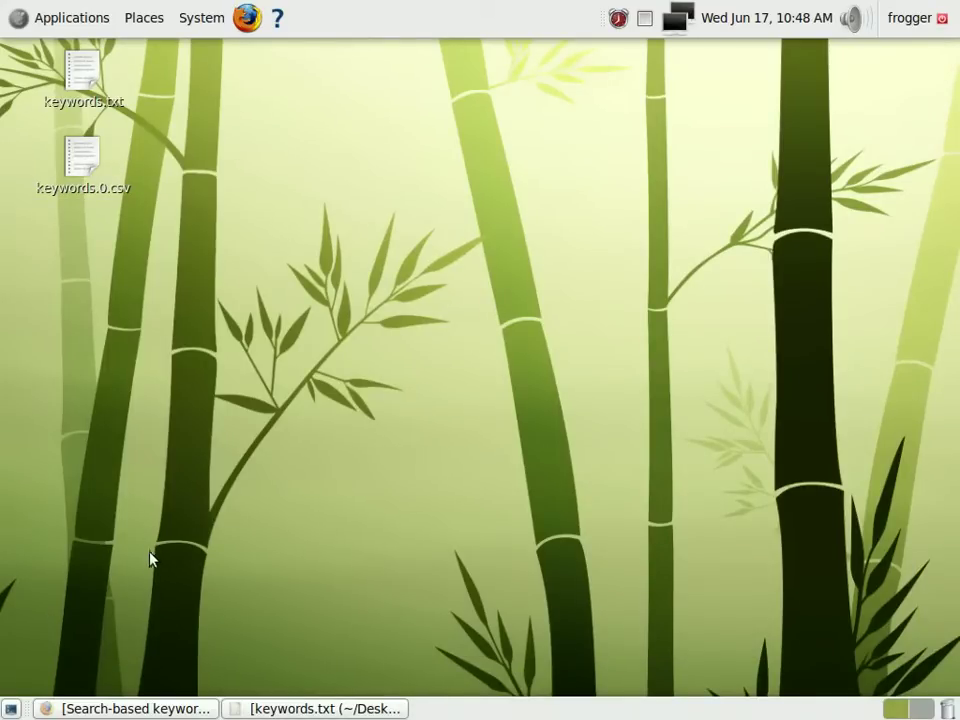
Switch back to Firefox and search Google for "japanese recipes", dismissing the script error dialog
click(66, 708)
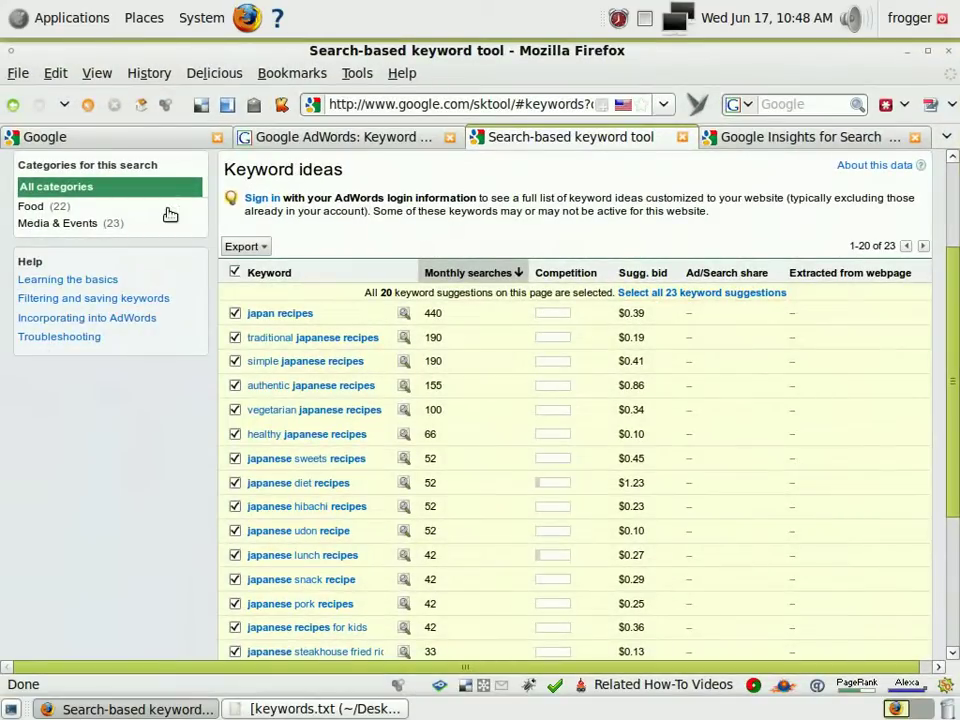
click(172, 142)
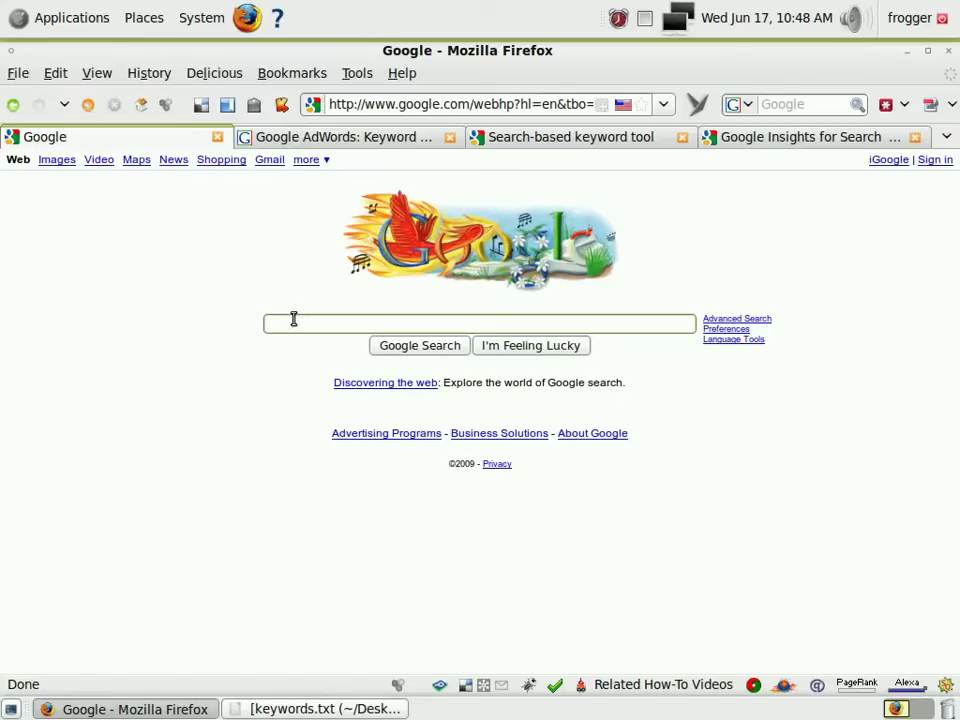
text(ja)
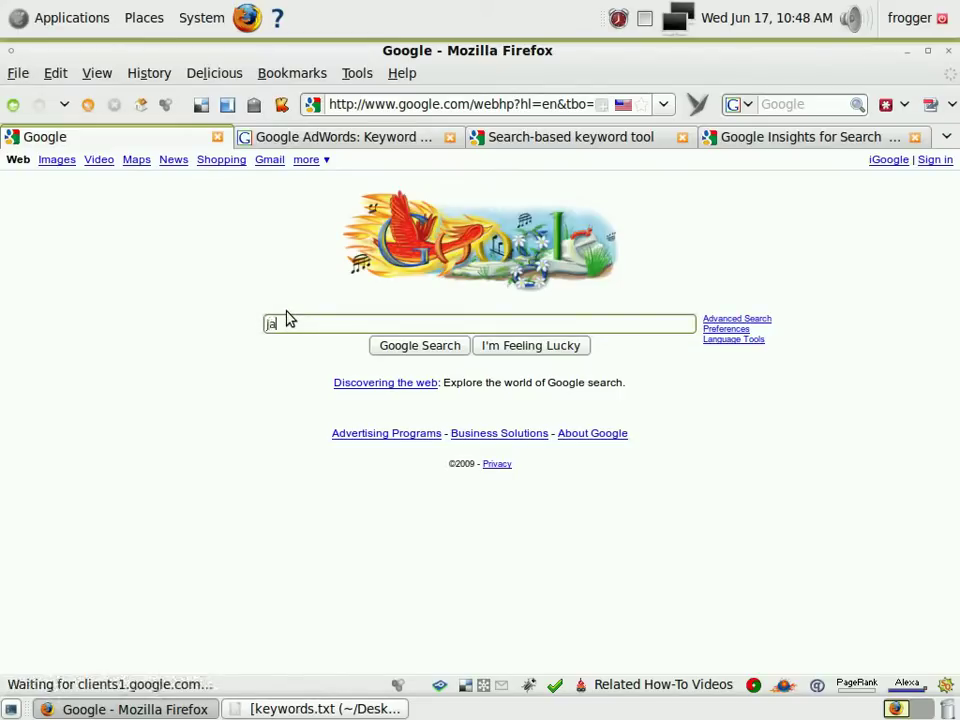
text(panese recipes)
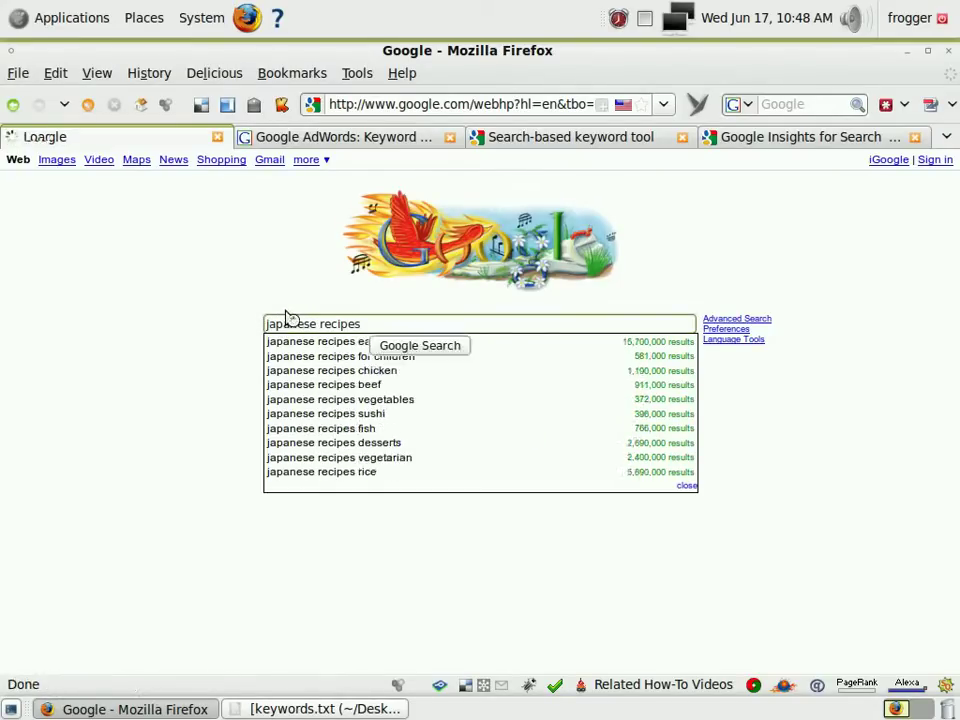
key(Return)
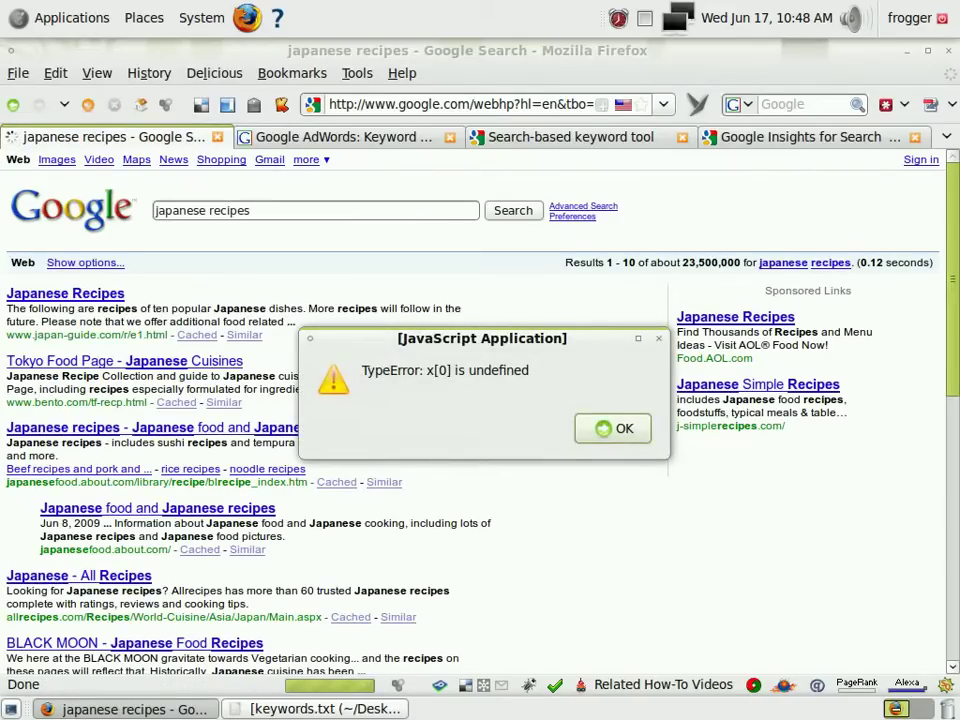
click(598, 428)
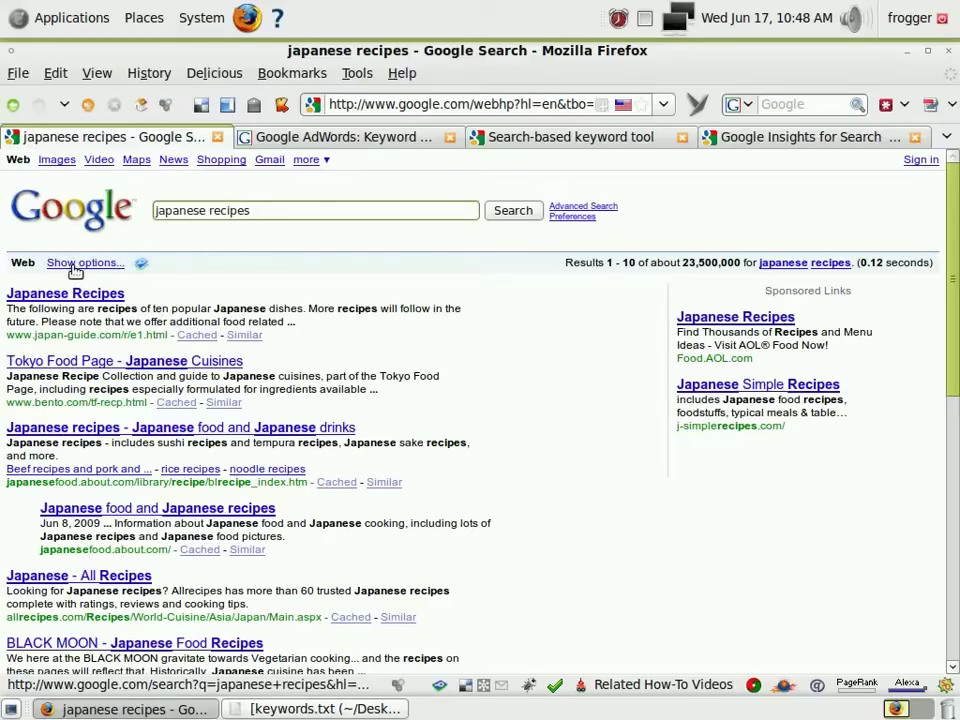
Show the search options for the "japanese recipes" results and switch to the Wonder wheel view
click(79, 265)
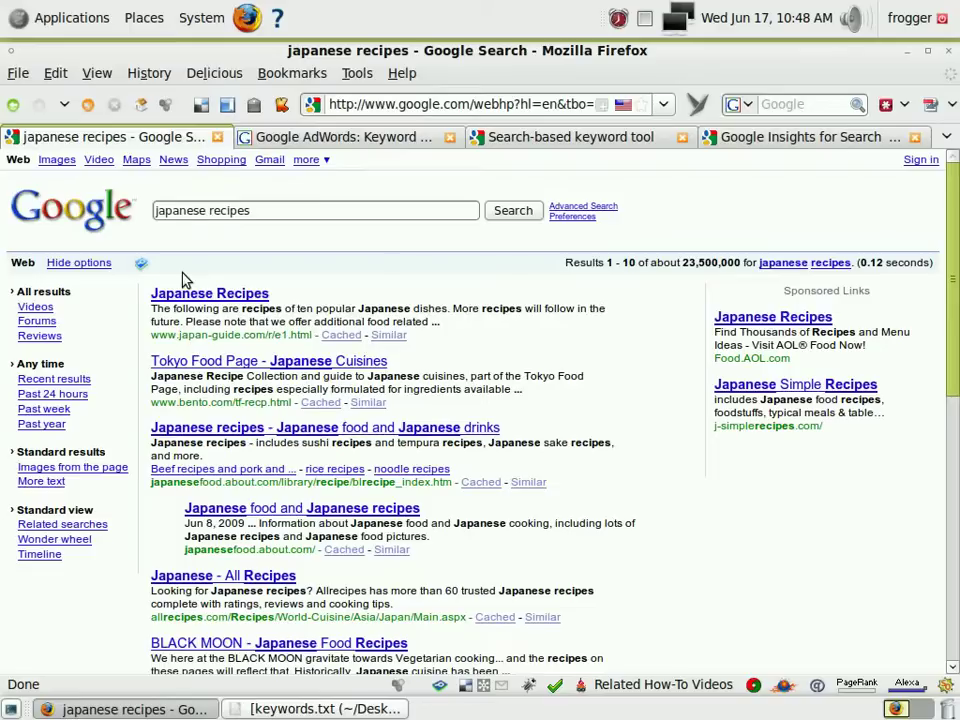
click(47, 541)
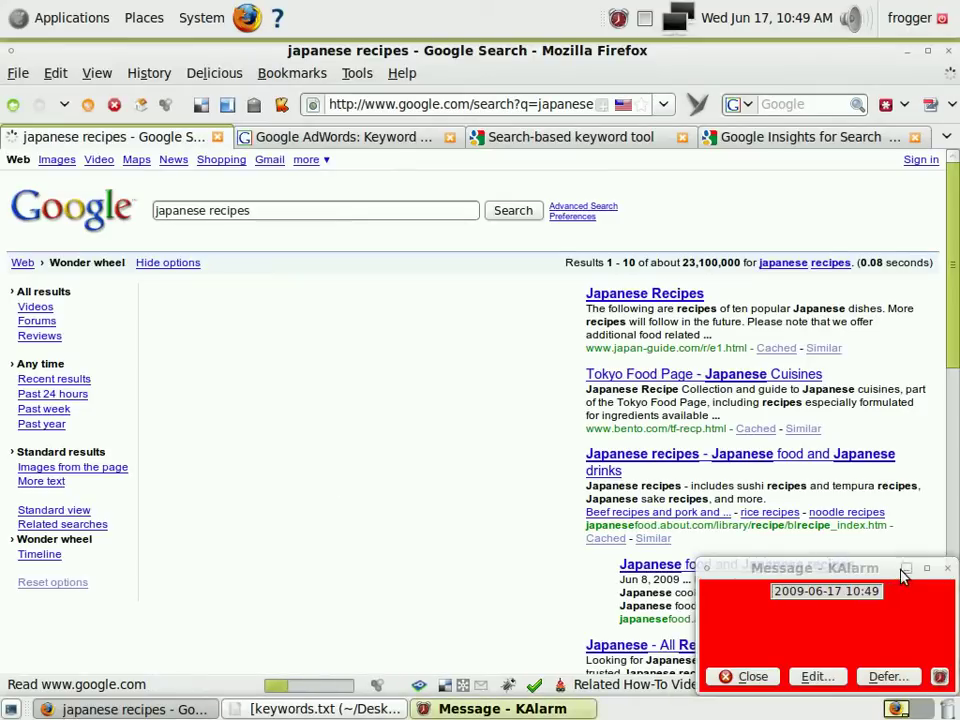